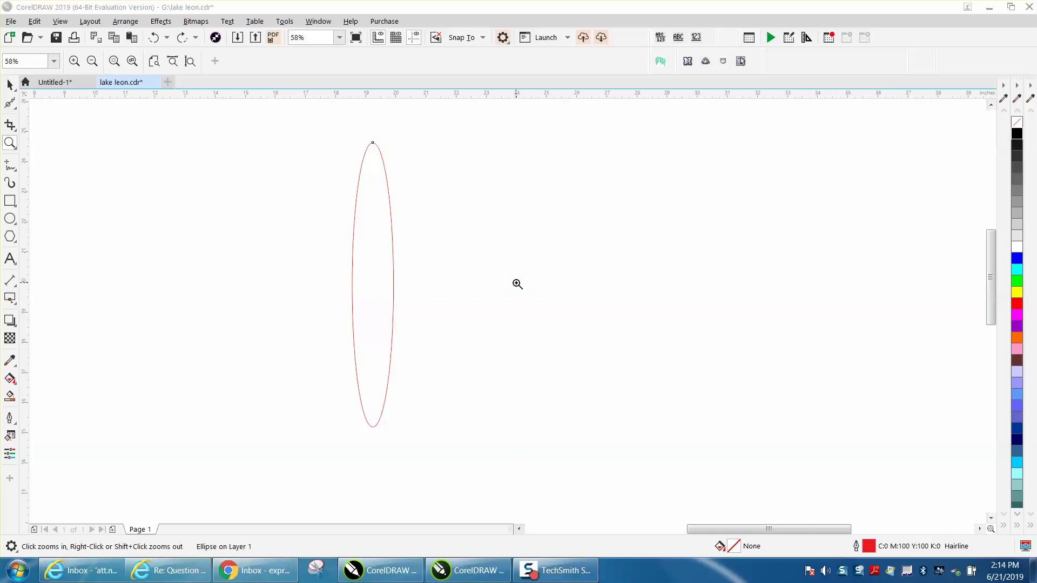
Zoom out to 31% and select the tall red ellipse.
right_click(125, 134)
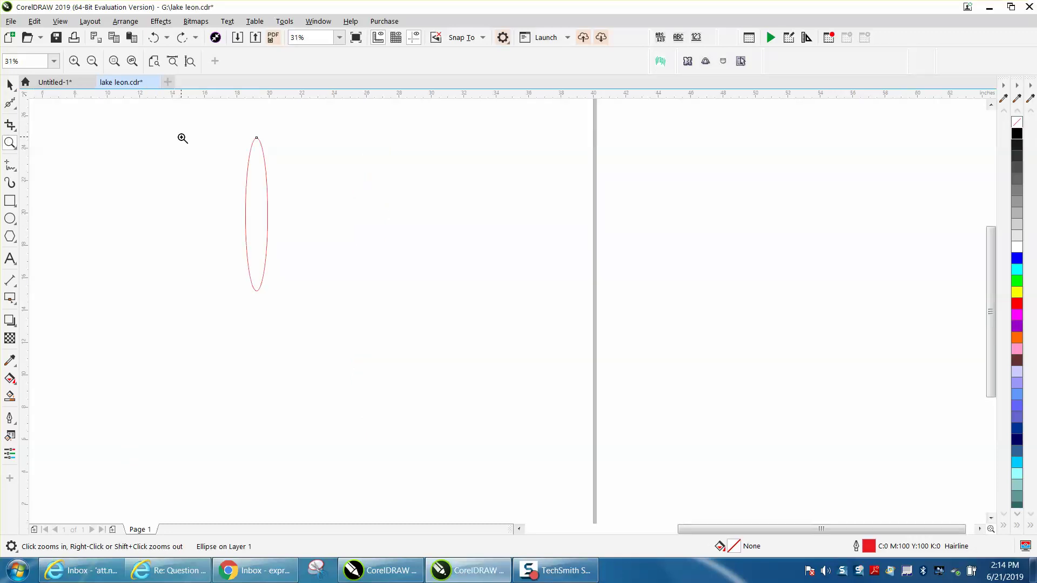
left_click(10, 84)
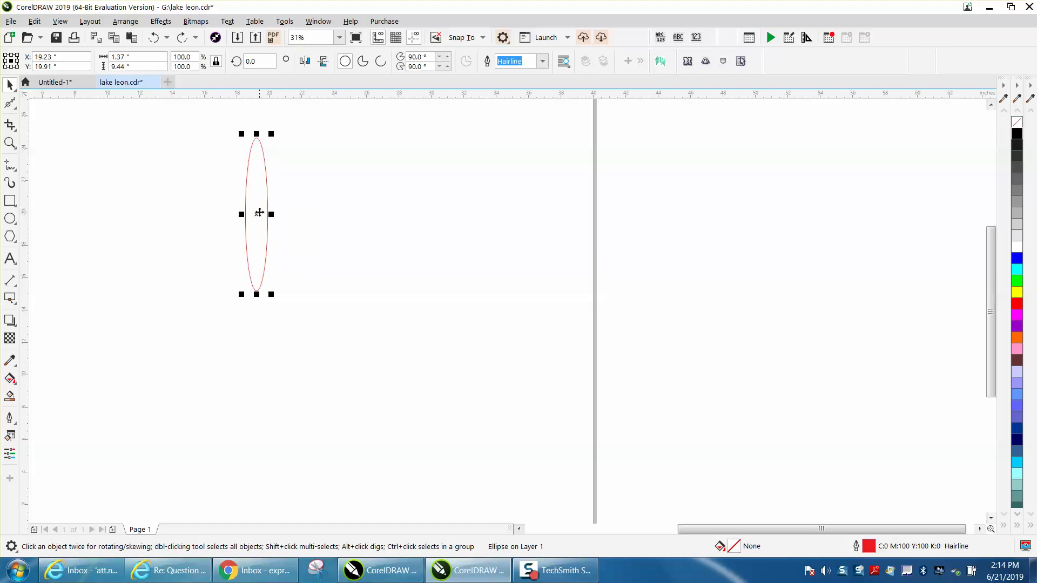
Duplicate the ellipse and rotate the copy 22.5° around its bottom tip.
key("ctrl+v")
left_click(259, 215)
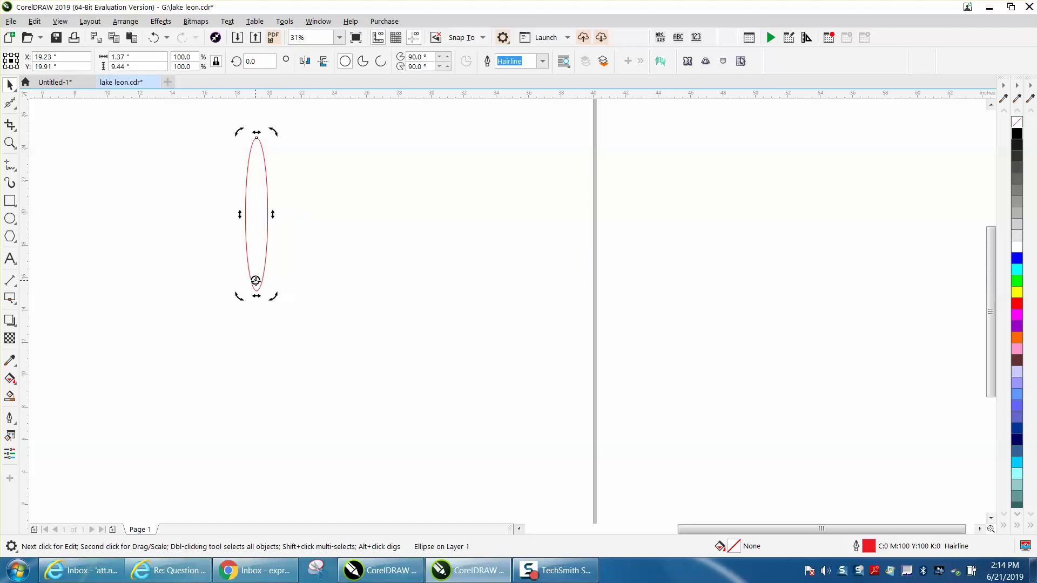
left_click_drag(256, 292, 257, 290)
left_click_drag(254, 61, 221, 61)
type("22.5")
key("Return")
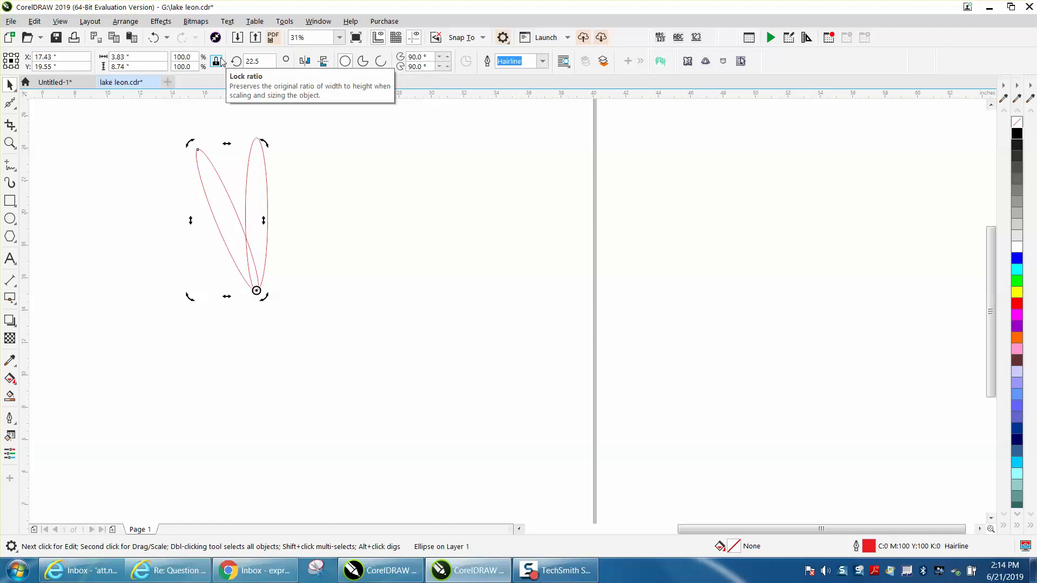
Repeat the duplicate-and-rotate with Ctrl+R to add the remaining petals.
key("ctrl+r")
key("ctrl+r")
key("ctrl+r")
key("ctrl+r")
key("ctrl+r")
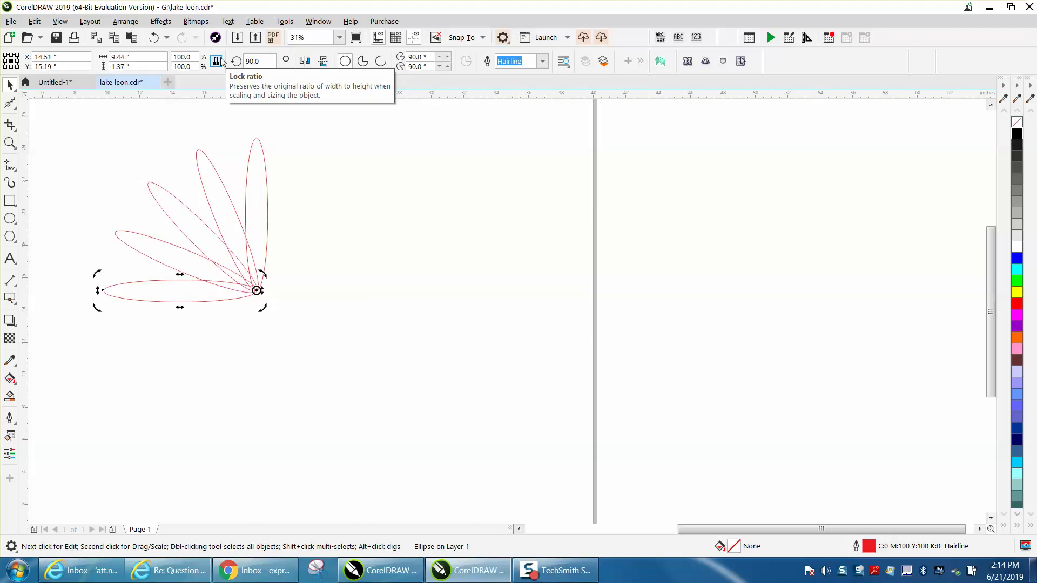
key("ctrl+r")
key("ctrl+r")
key("ctrl+r")
key("ctrl+r")
key("ctrl+r")
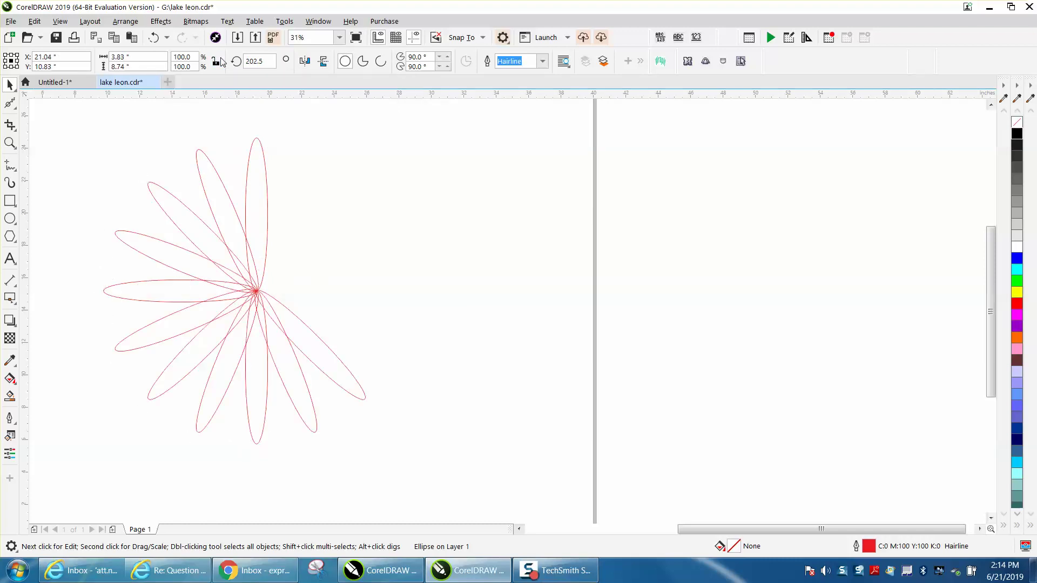
key("ctrl+r")
key("ctrl+r")
key("ctrl+r")
key("ctrl+r")
key("ctrl+r")
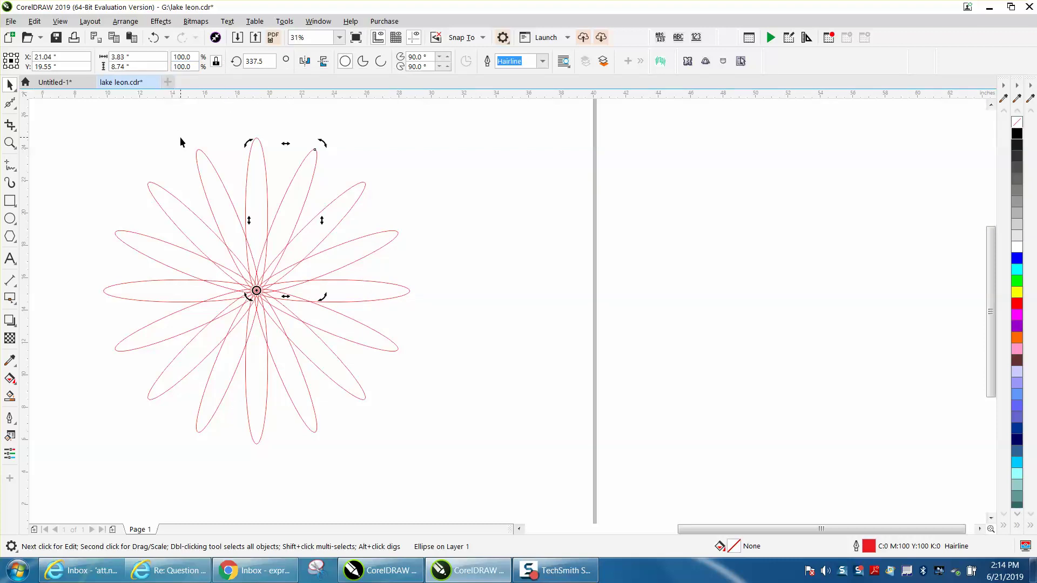
left_click(167, 38)
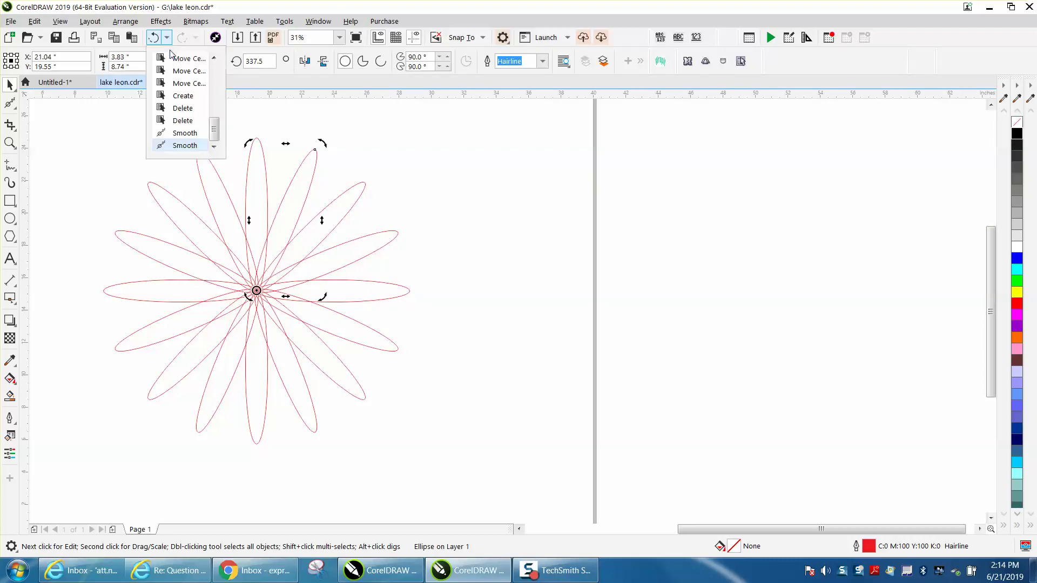
Undo the petals back to the single original ellipse and deselect it.
left_click(184, 109)
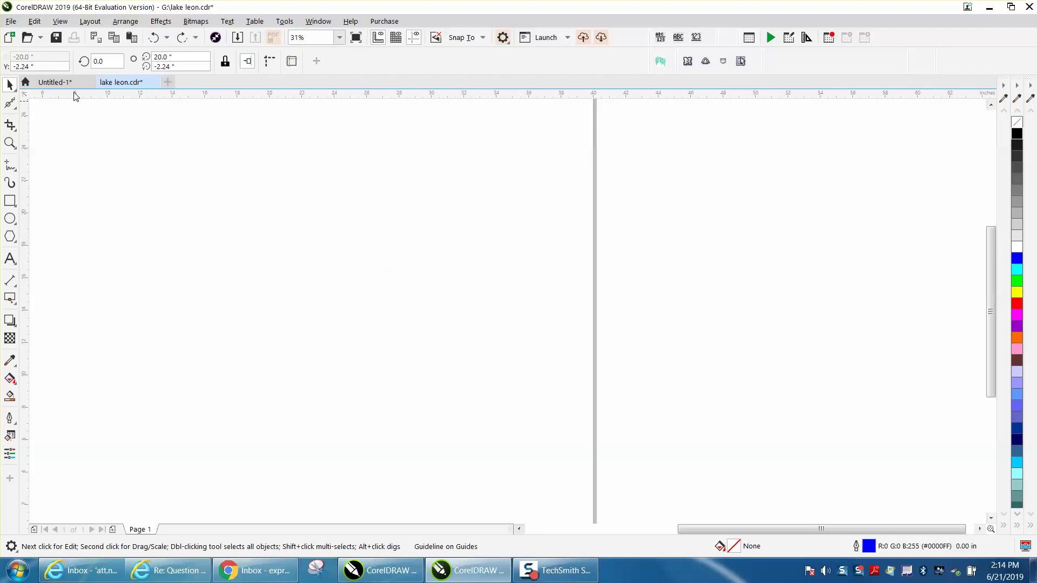
left_click(154, 37)
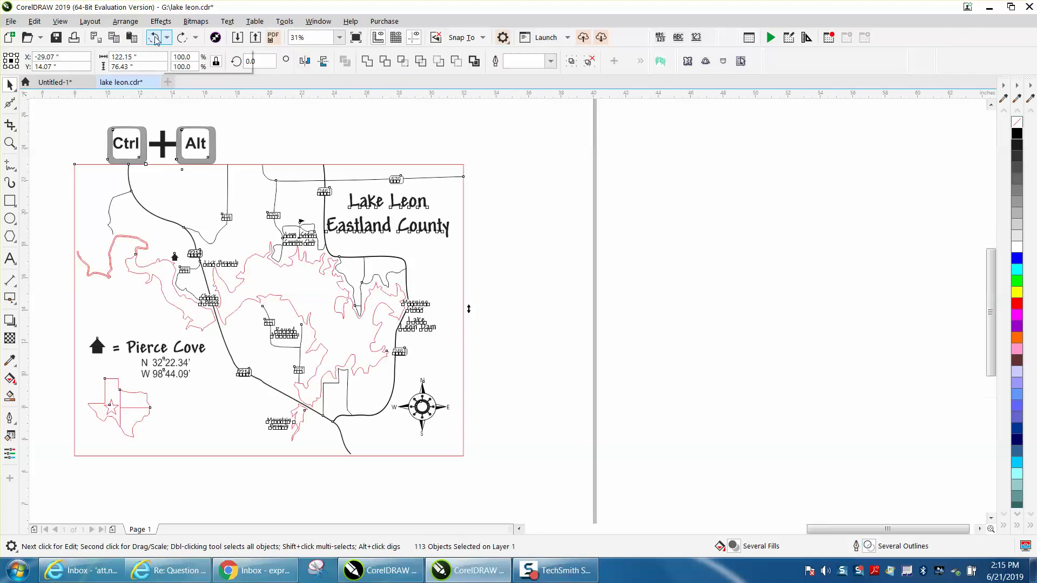
left_click(181, 37)
left_click(181, 37)
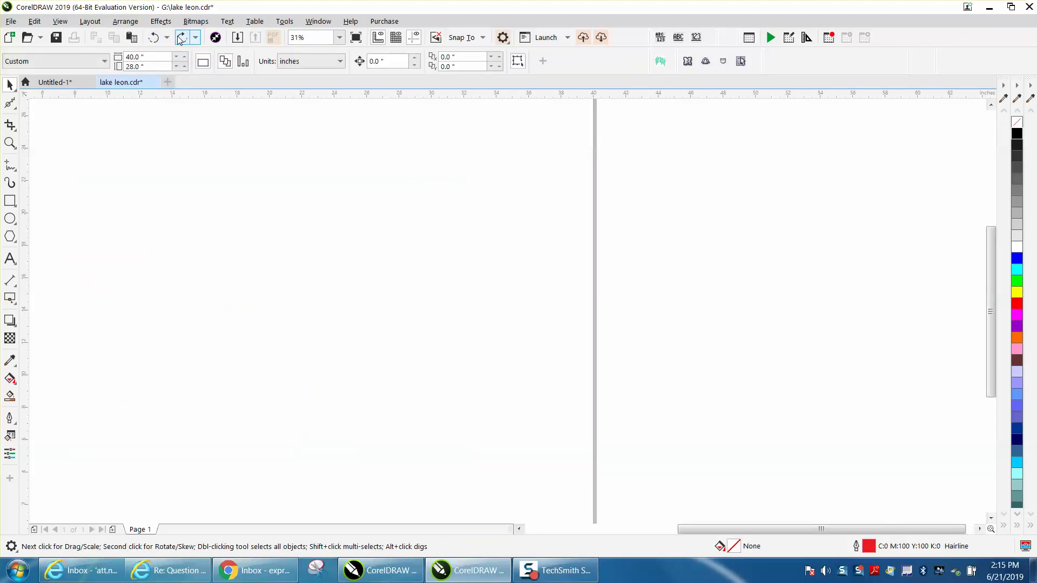
left_click(65, 130)
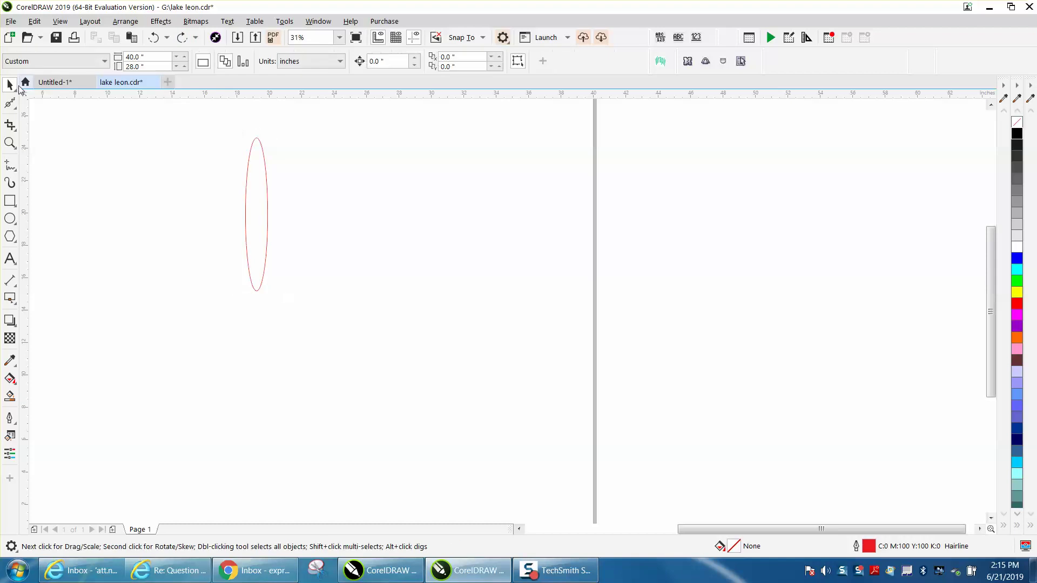
left_click(125, 21)
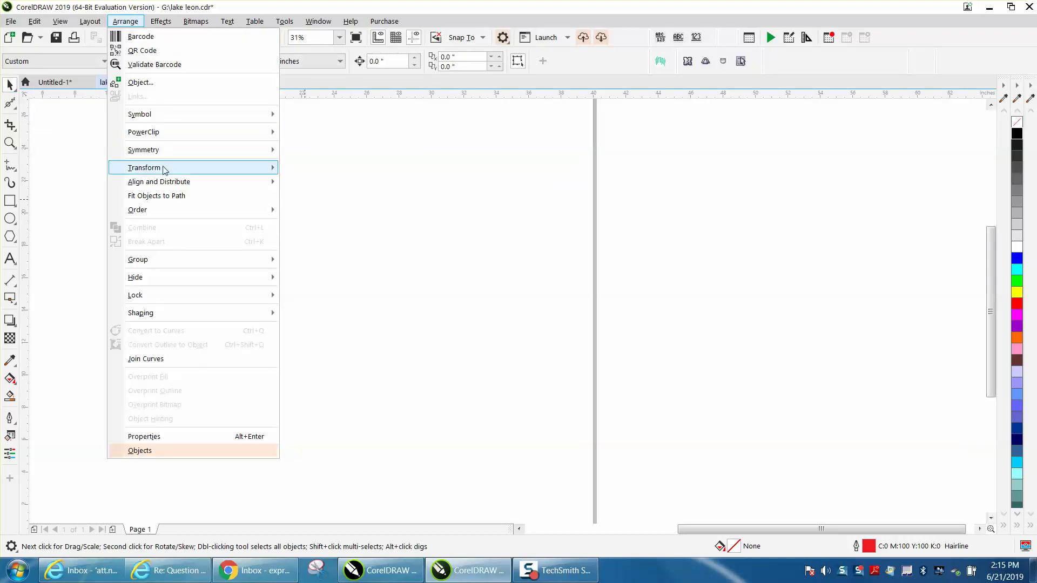
Open Arrange > Transform > Rotate (22.5°, 16 copies) and select the ellipse.
mouse_move(162, 171)
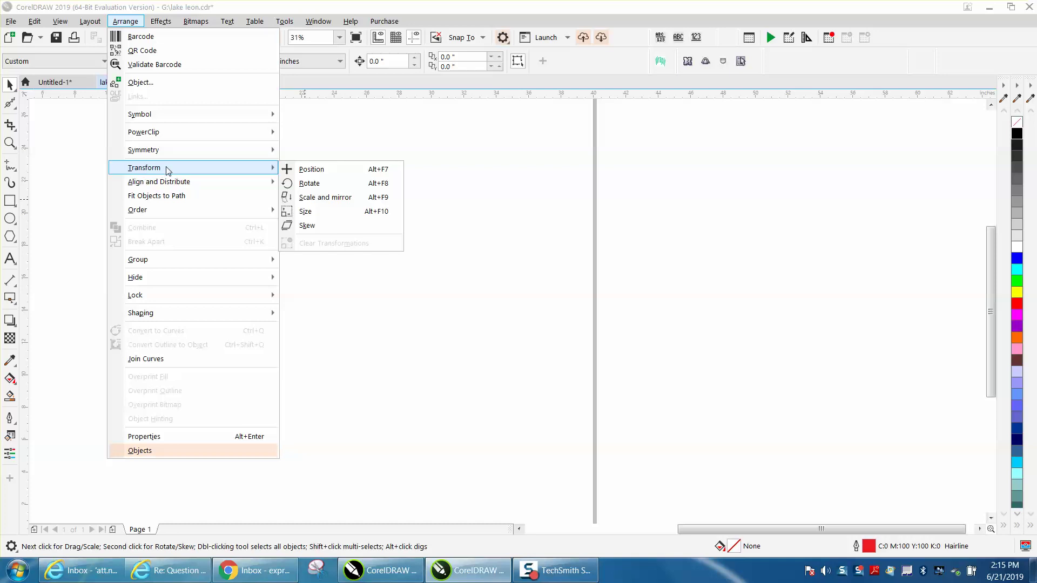
left_click(307, 185)
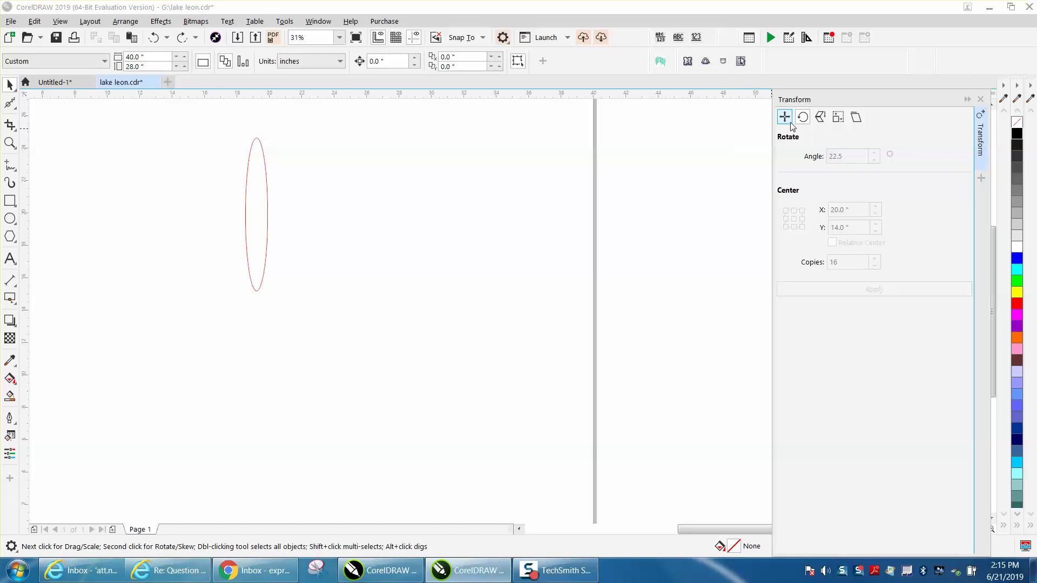
left_click(266, 181)
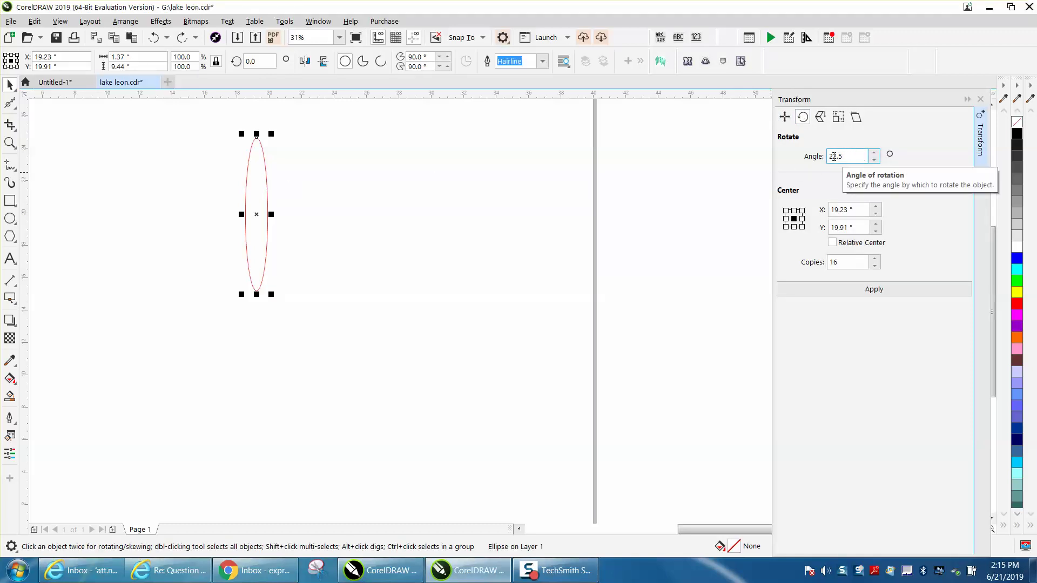
Rotate 16 copies 22.5° about the bottom-middle anchor, then select all 17 ellipses.
left_click(794, 227)
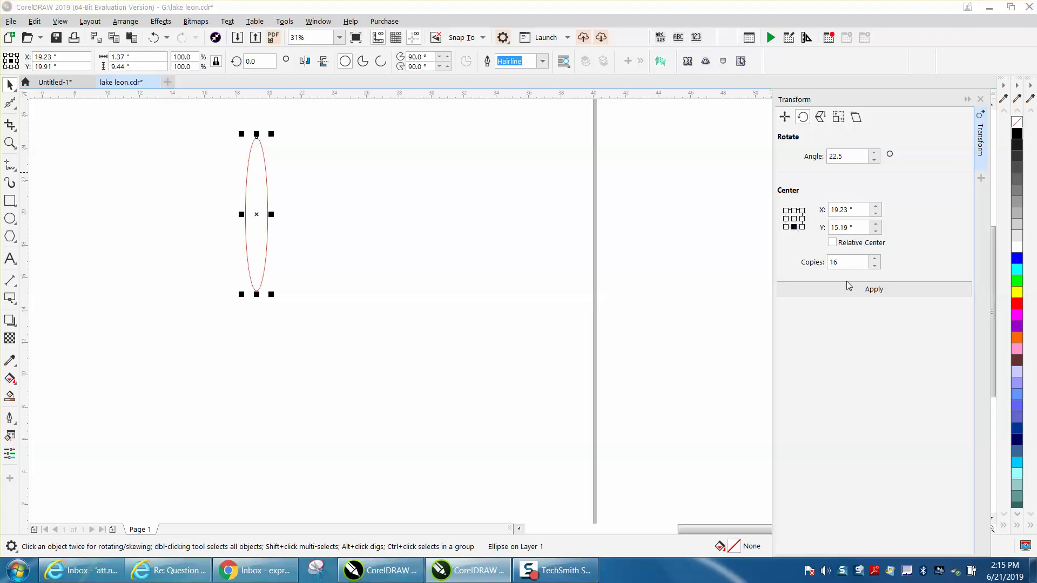
left_click(871, 292)
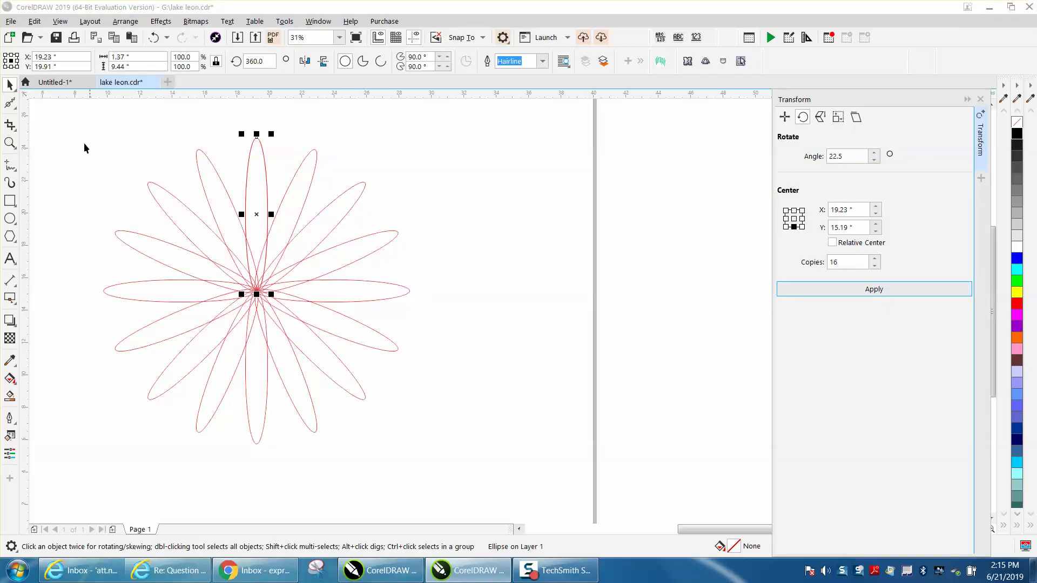
left_click_drag(60, 117, 480, 452)
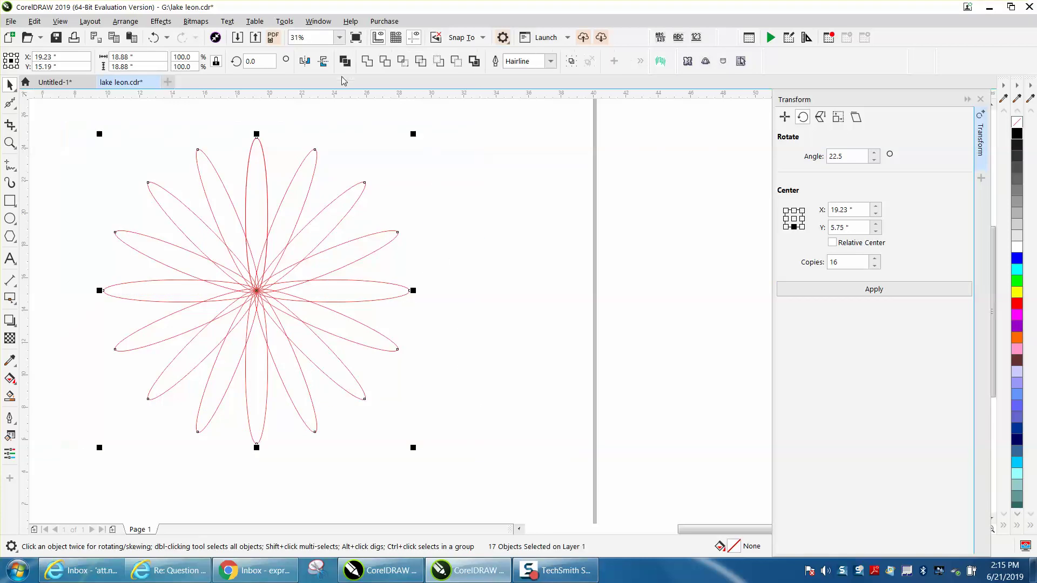
Weld the flower ellipses, undo the weld, and select a single petal.
left_click(367, 61)
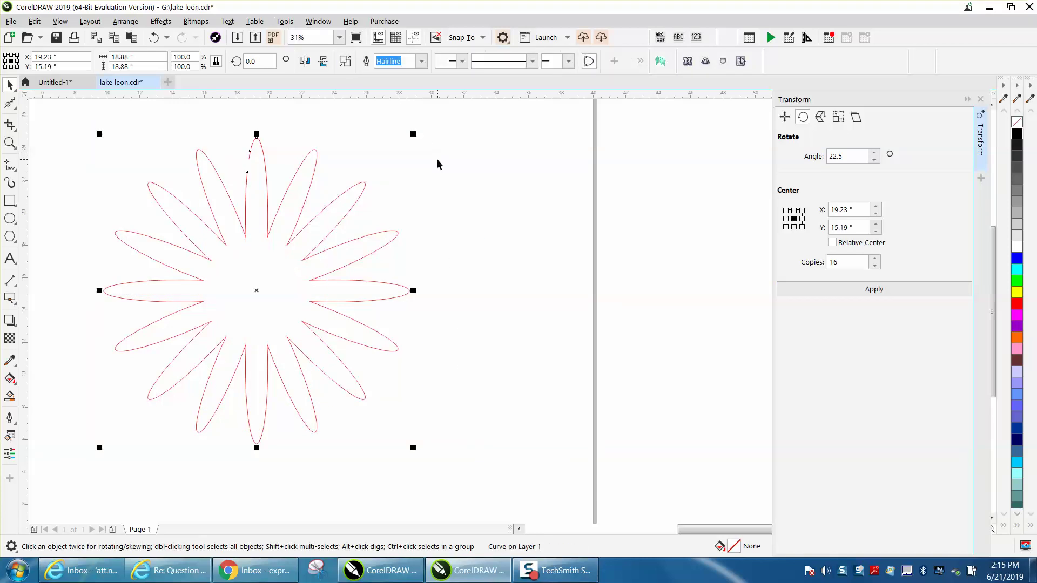
left_click(154, 38)
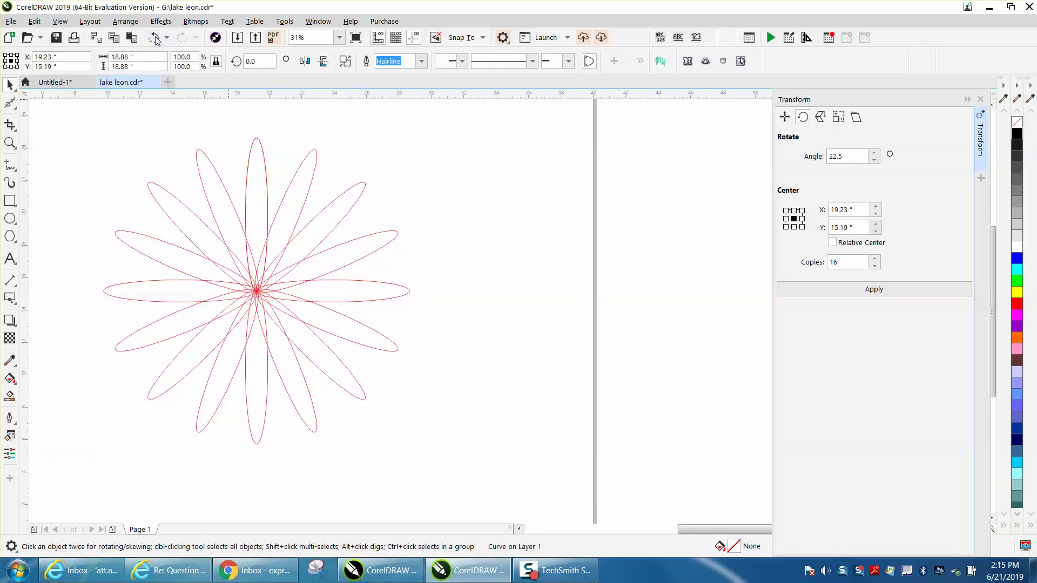
left_click(358, 135)
key("F7")
Move one ellipse to the right of the flower, delete it, then undo the deletion.
left_click_drag(427, 289, 452, 133)
key("space")
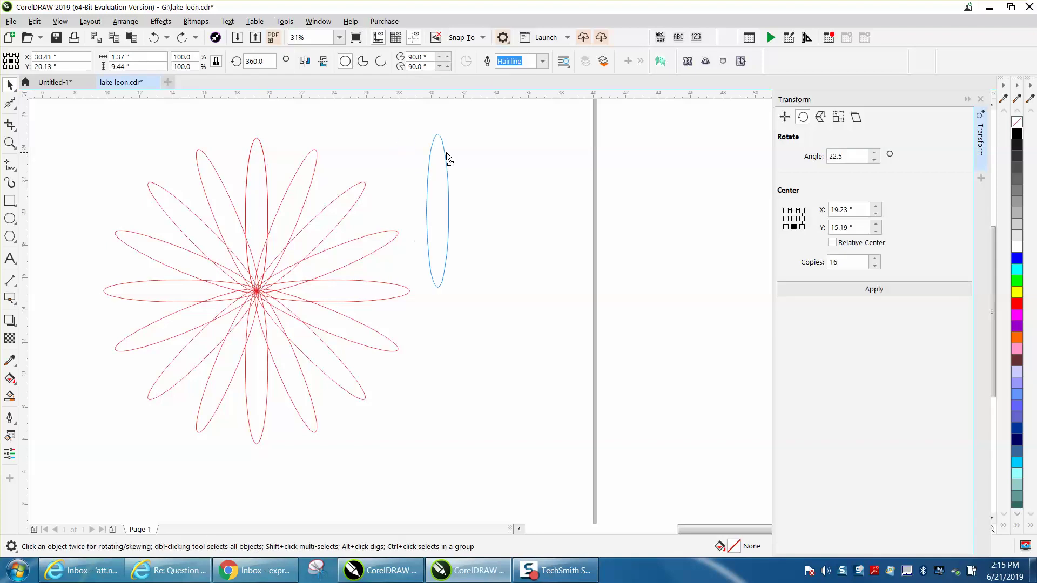
key("Delete")
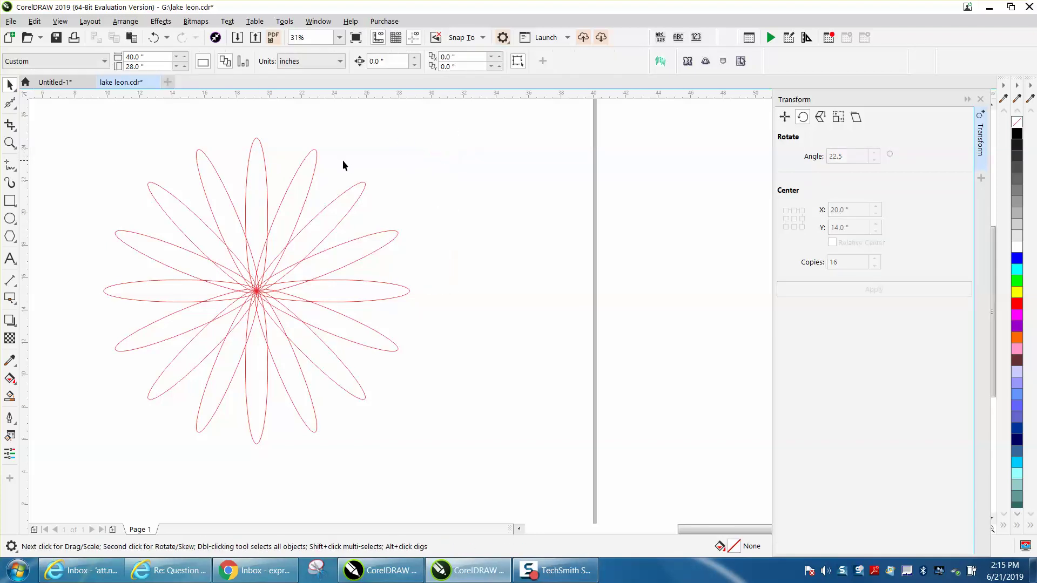
left_click(155, 39)
Undo back to one ellipse and reposition it near the page middle.
left_click(155, 39)
left_click(155, 39)
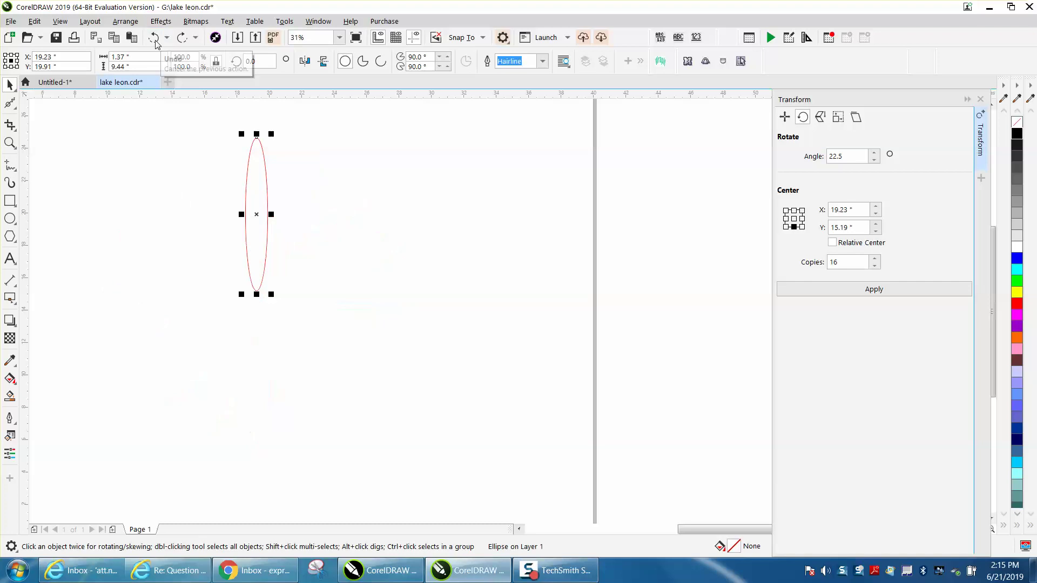
left_click_drag(257, 215, 417, 222)
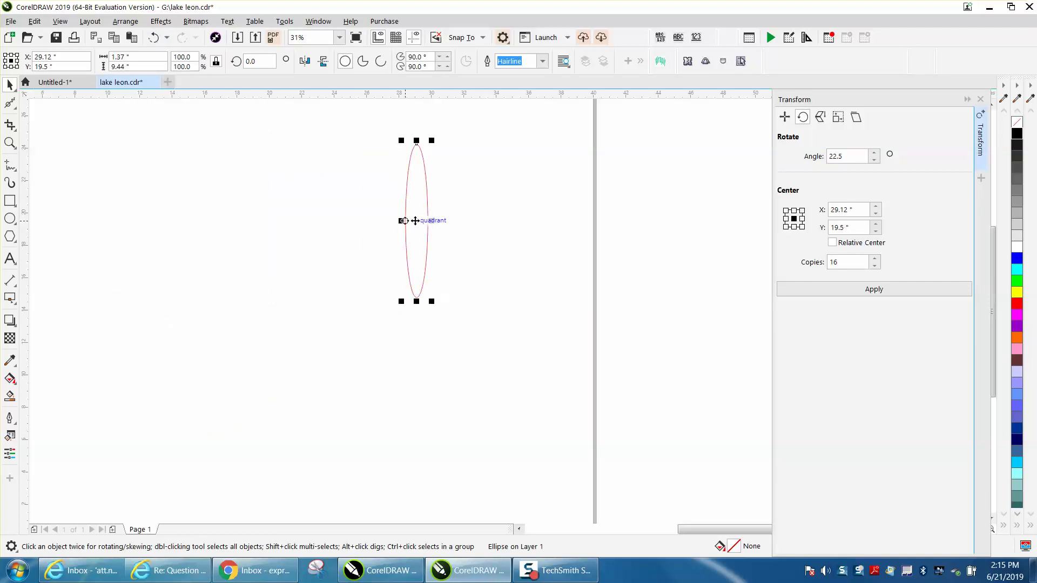
left_click_drag(416, 220, 277, 240)
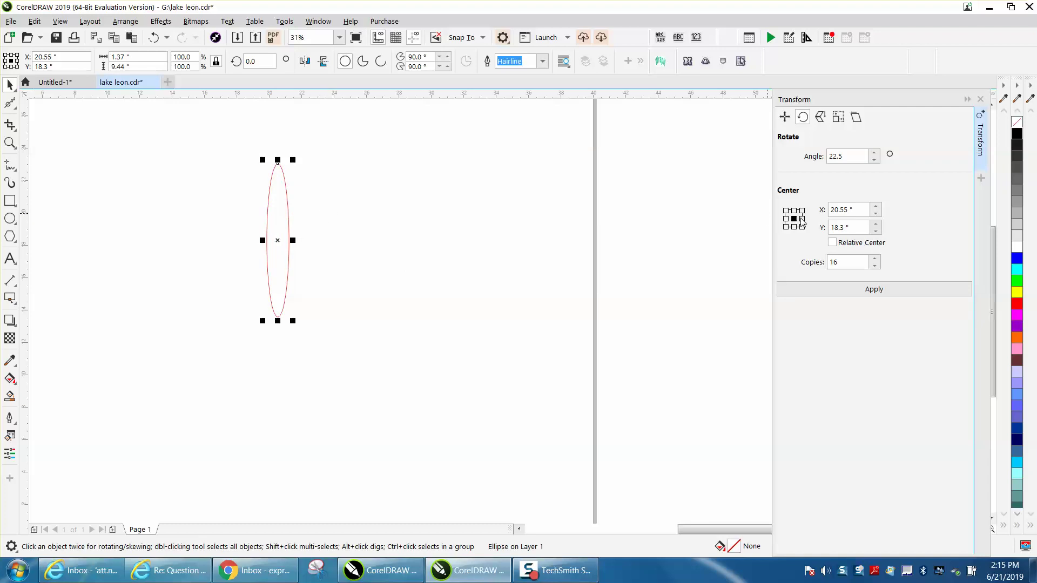
Rotate 16 copies about the ellipse's centre and weld all 17 into one outline.
left_click(872, 295)
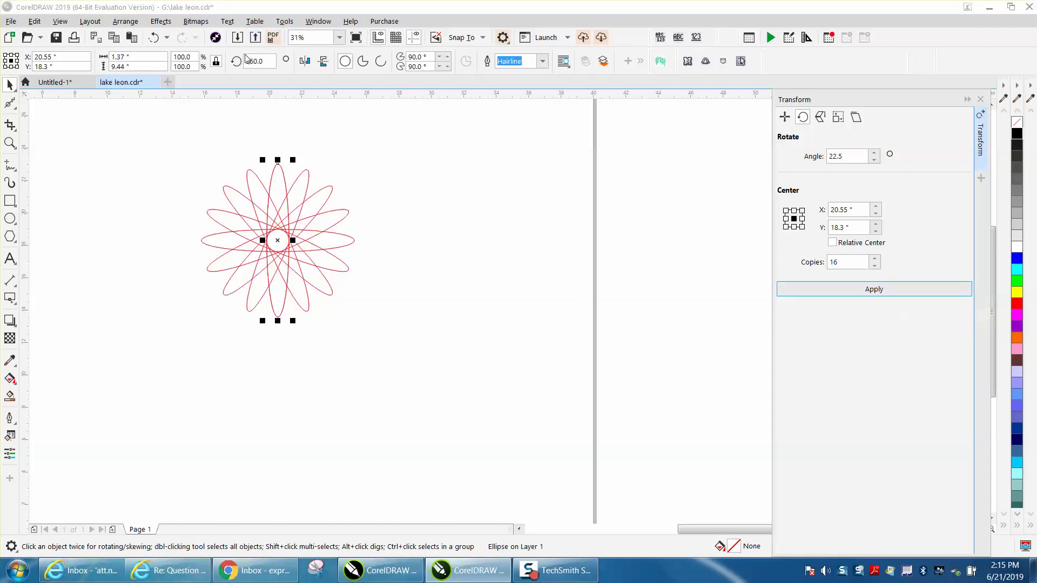
left_click_drag(164, 127, 450, 353)
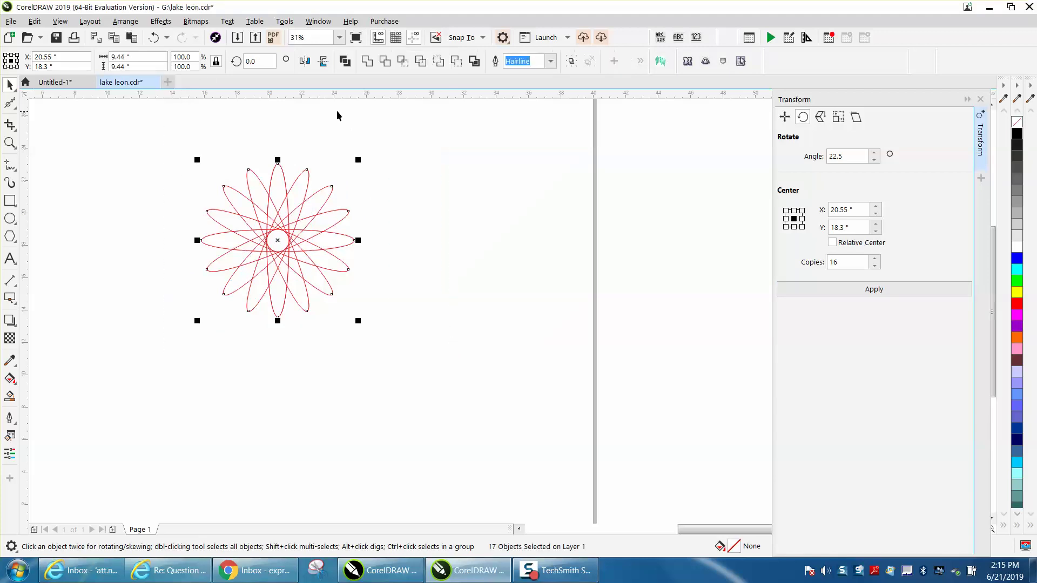
left_click(368, 61)
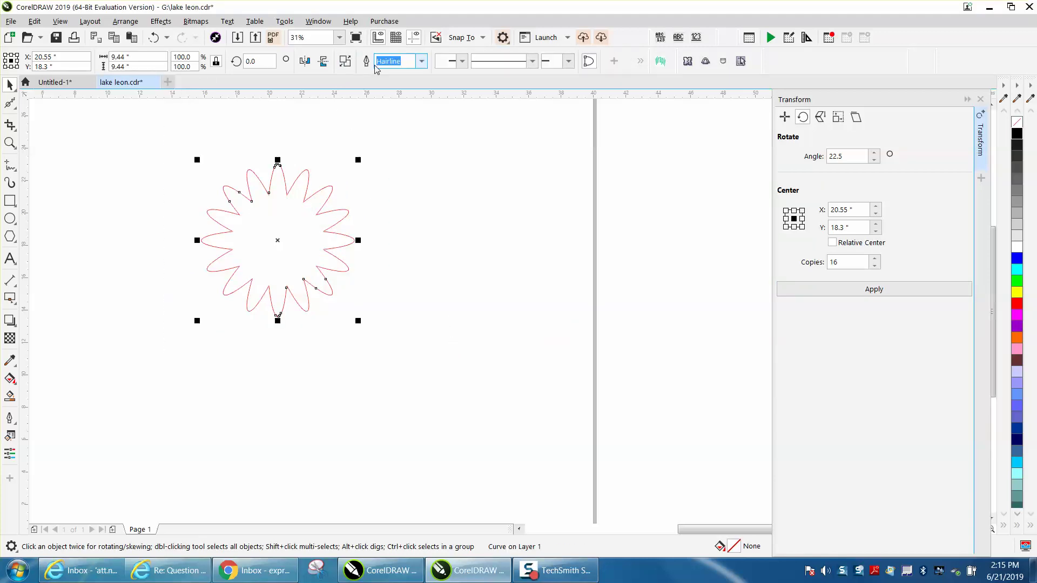
Undo the rosette and rotate 16 new copies about the ellipse's top-left corner.
left_click(155, 38)
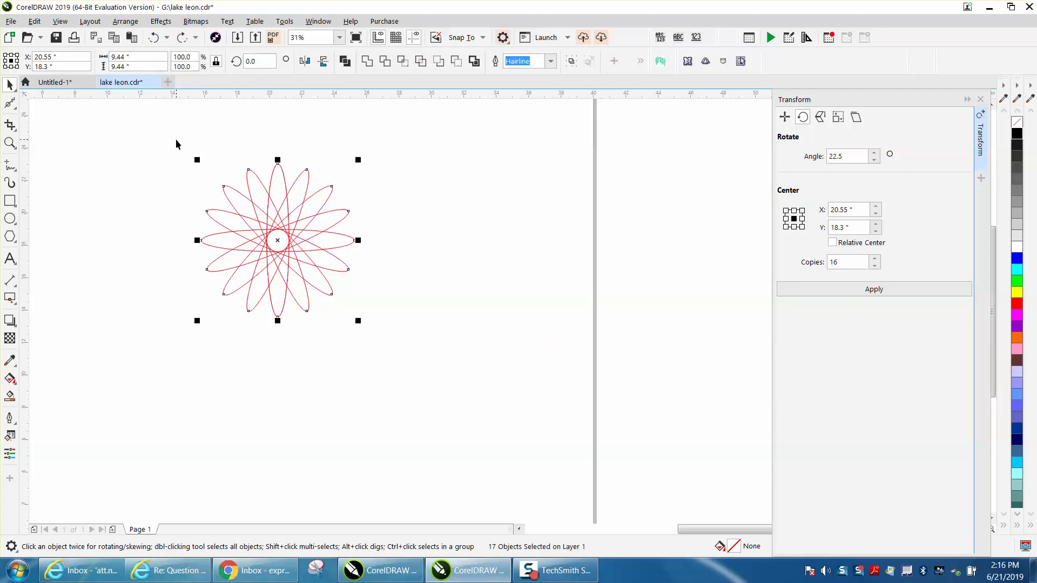
left_click(154, 37)
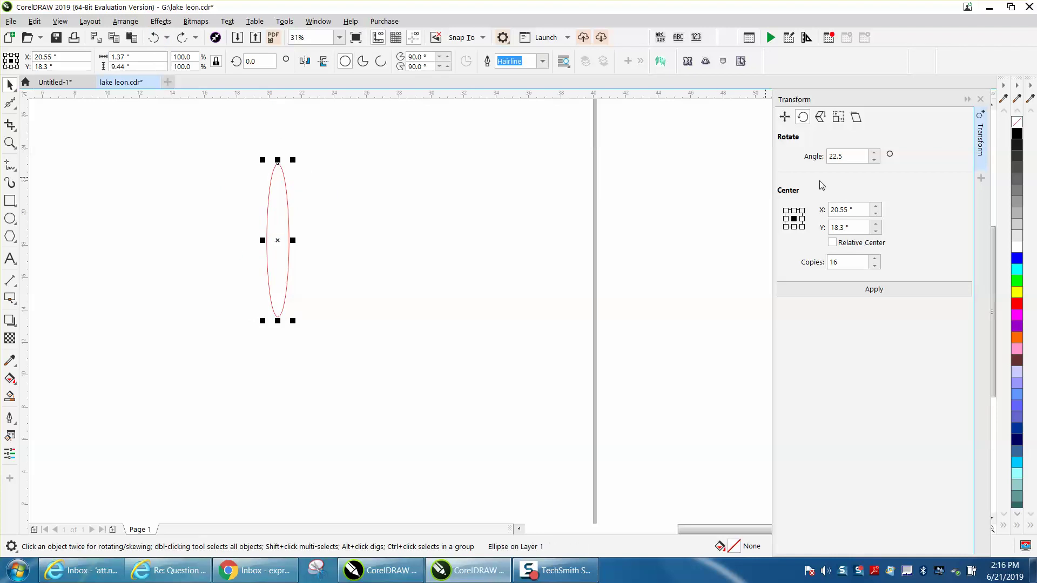
left_click(785, 211)
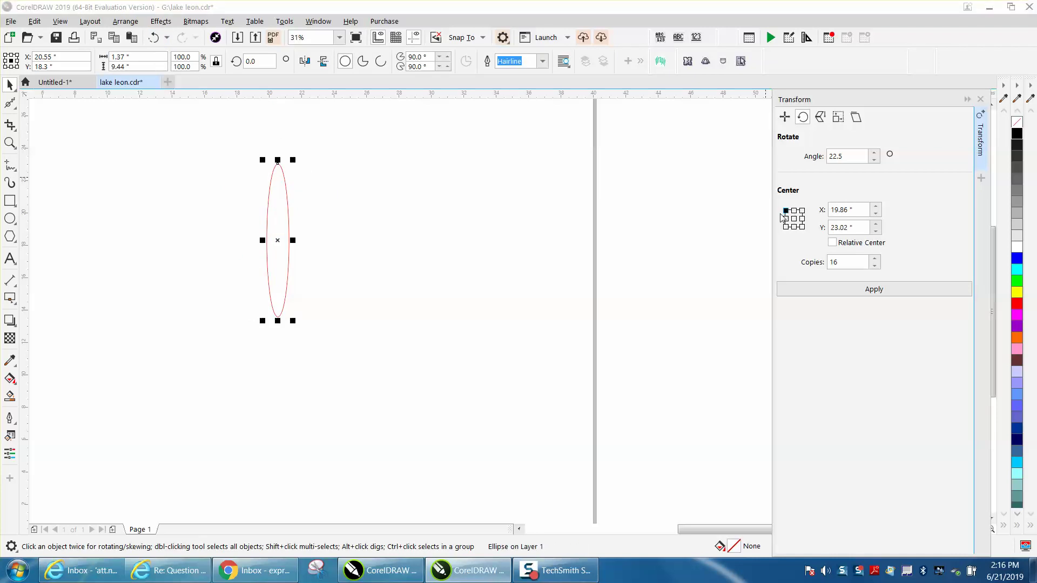
left_click(875, 291)
Zoom in, weld all 17 ellipses into one outline, then undo the weld.
scroll(581, 247, "down", 2)
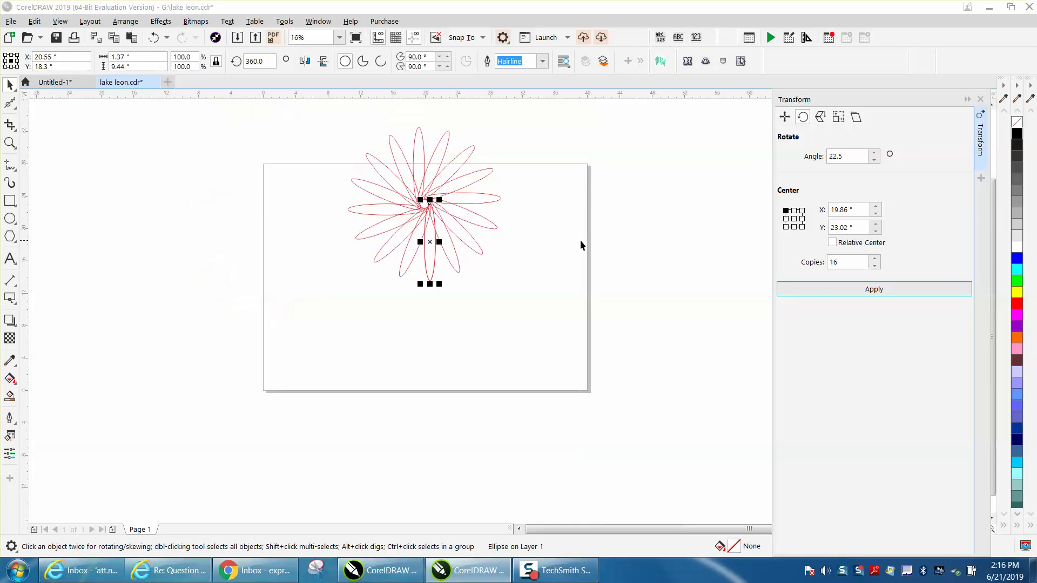
left_click(10, 143)
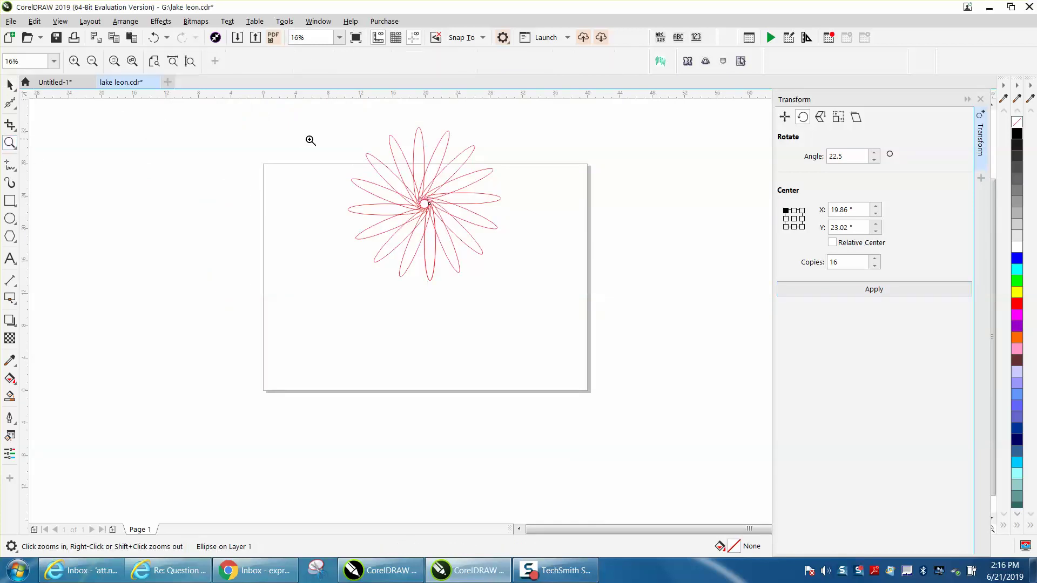
left_click_drag(322, 127, 549, 296)
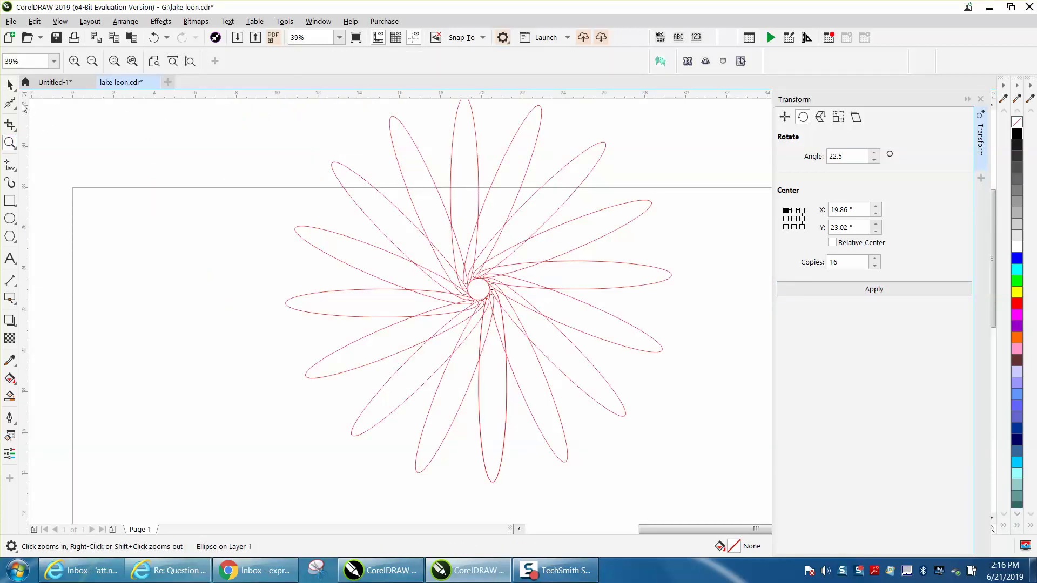
left_click(10, 85)
scroll(403, 167, "down", 2)
left_click_drag(346, 124, 584, 341)
left_click(367, 61)
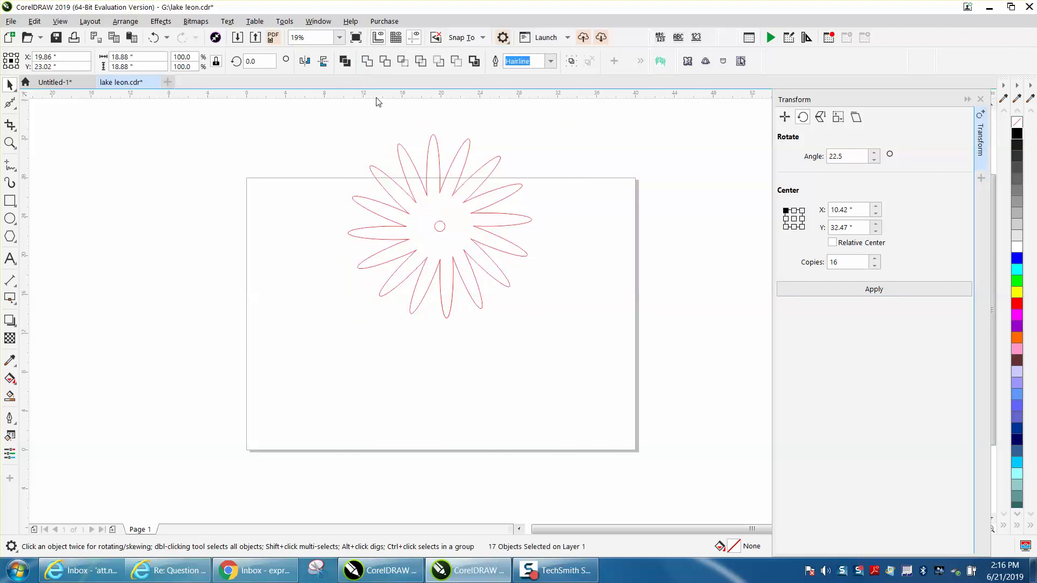
left_click(154, 37)
Undo the rotated copies, leaving only the single tall red ellipse.
left_click(154, 37)
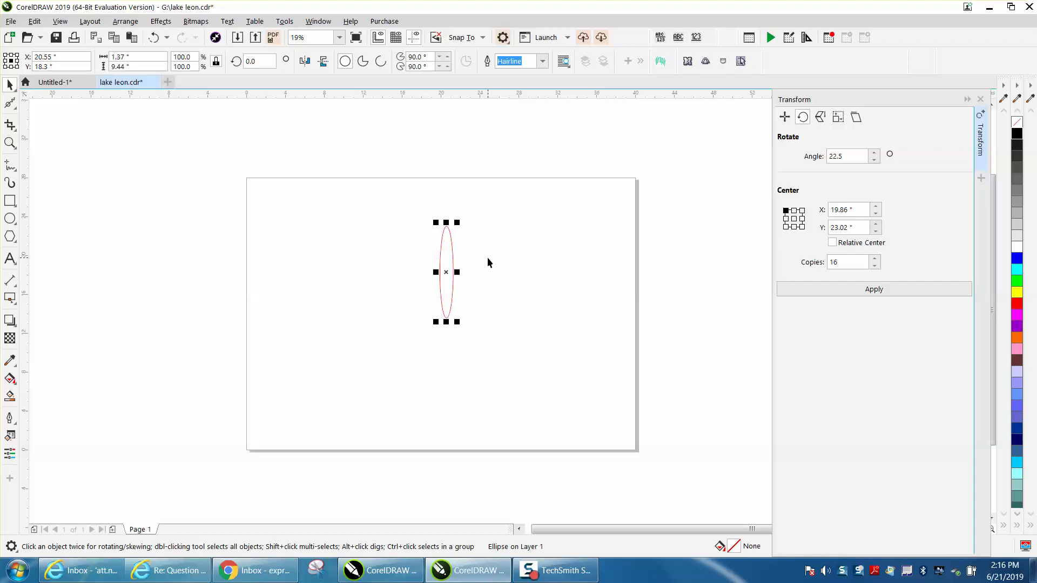
Delete the ellipse, draw a square, and add two copies stacked below it.
key("Delete")
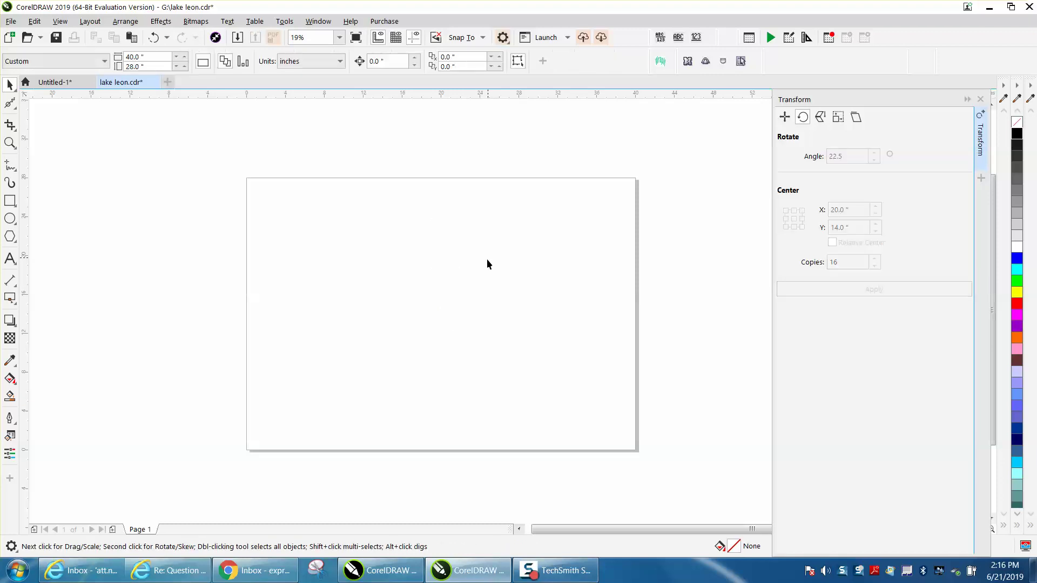
left_click(10, 201)
left_click_drag(397, 224, 433, 260)
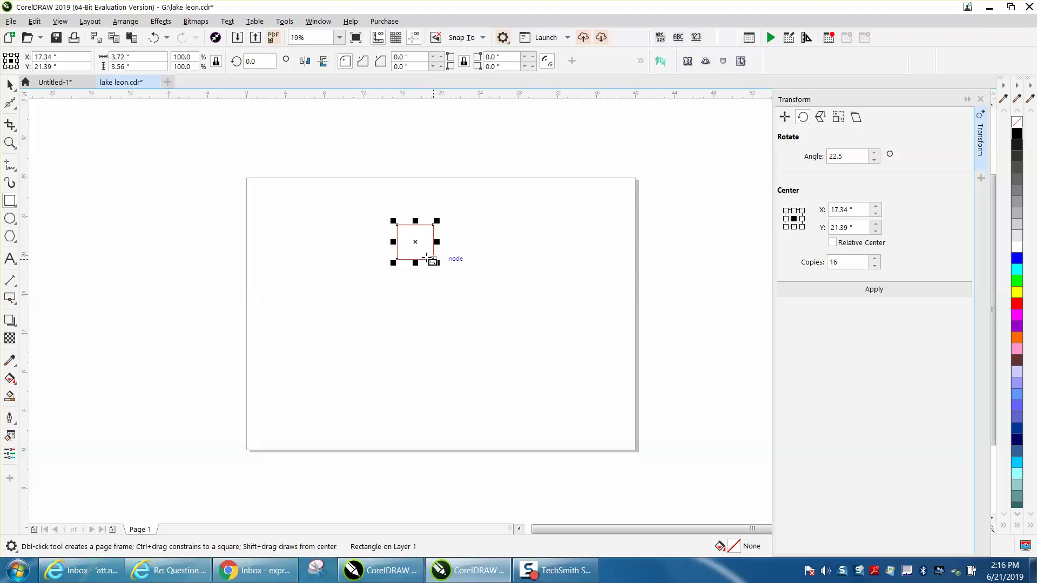
key("space")
left_click_drag(417, 241, 419, 290)
key("ctrl+r")
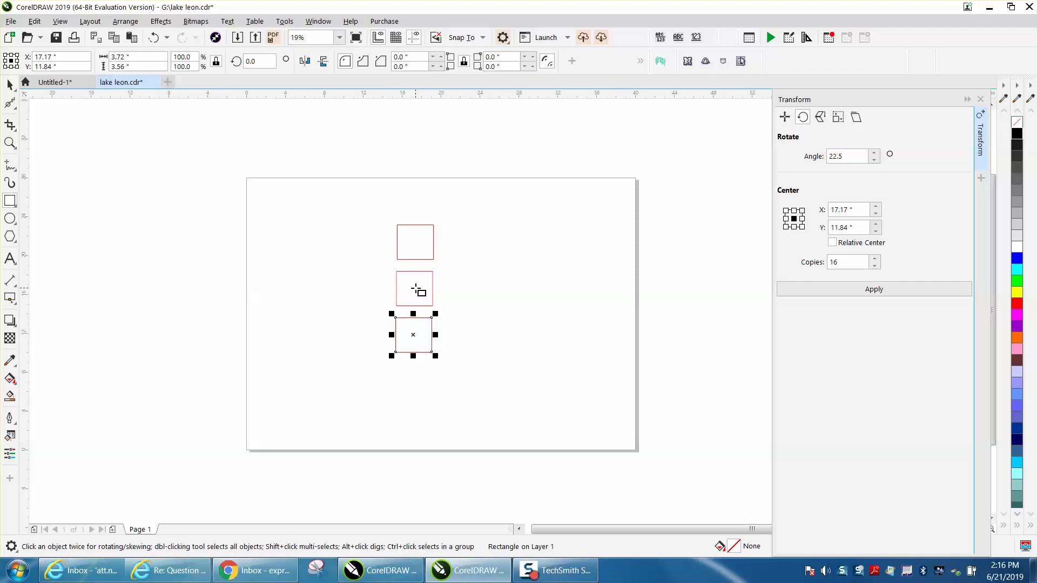
Center-align and group the three squares, scale to 65.7%, and move them near the page top.
left_click(9, 85)
left_click_drag(368, 210, 490, 381)
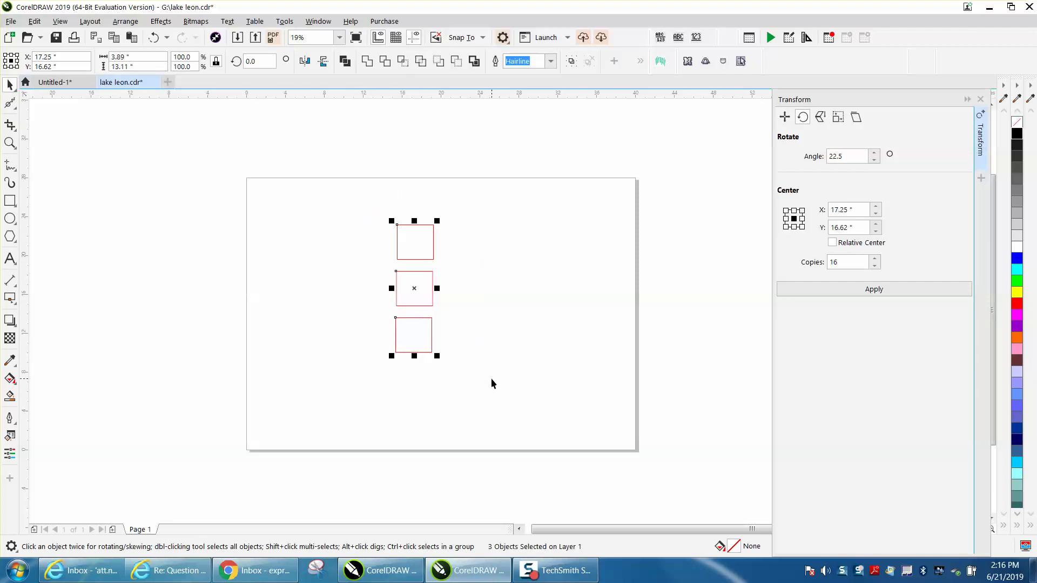
key("c")
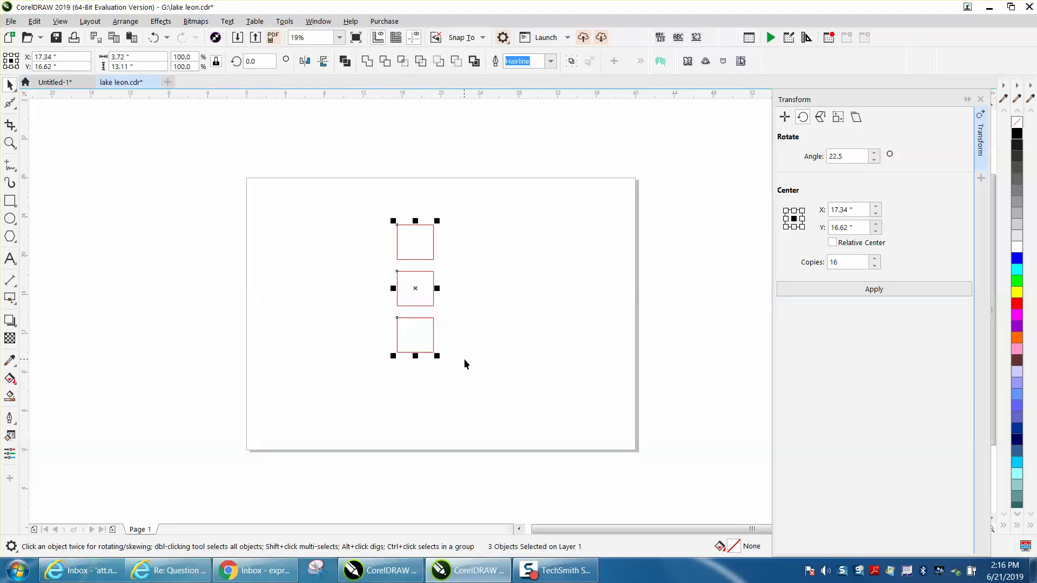
left_click_drag(365, 203, 492, 384)
key("ctrl+g")
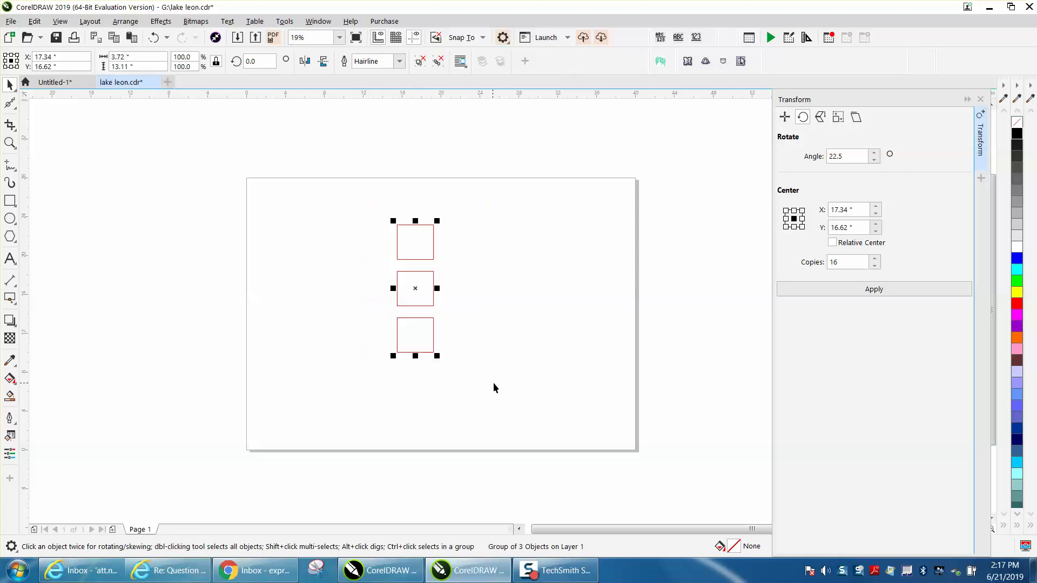
left_click_drag(438, 356, 433, 306)
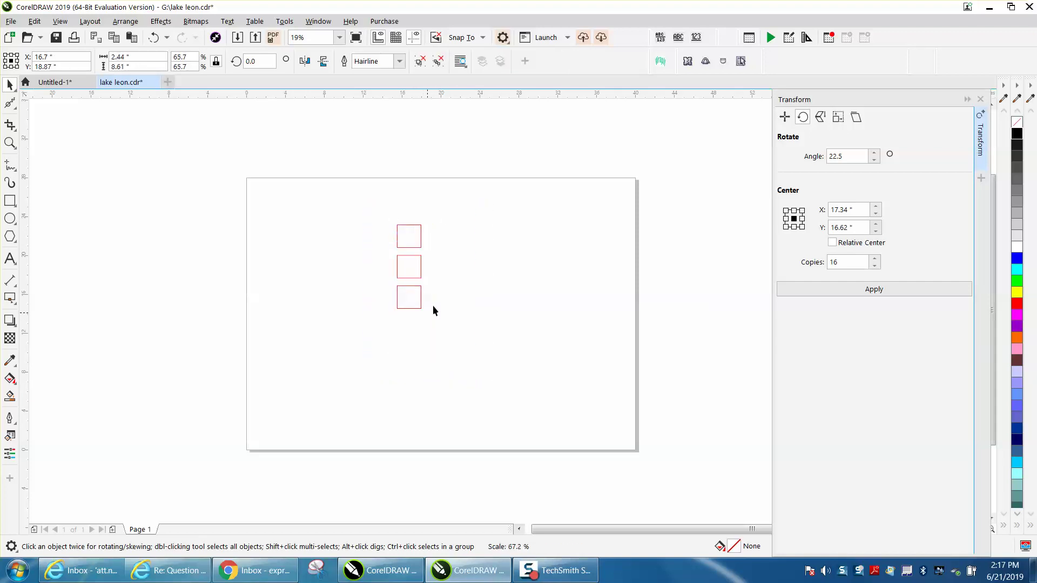
left_click_drag(416, 270, 438, 235)
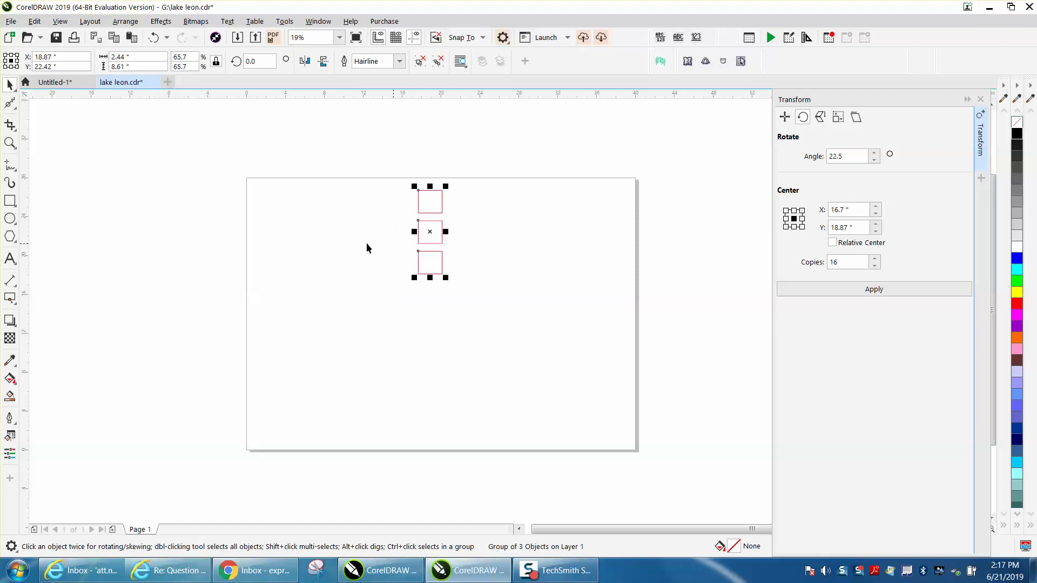
left_click(10, 143)
Zoom in on the square group, then make 16 copies rotated 22.5° about its bottom-centre anchor.
left_click(393, 290)
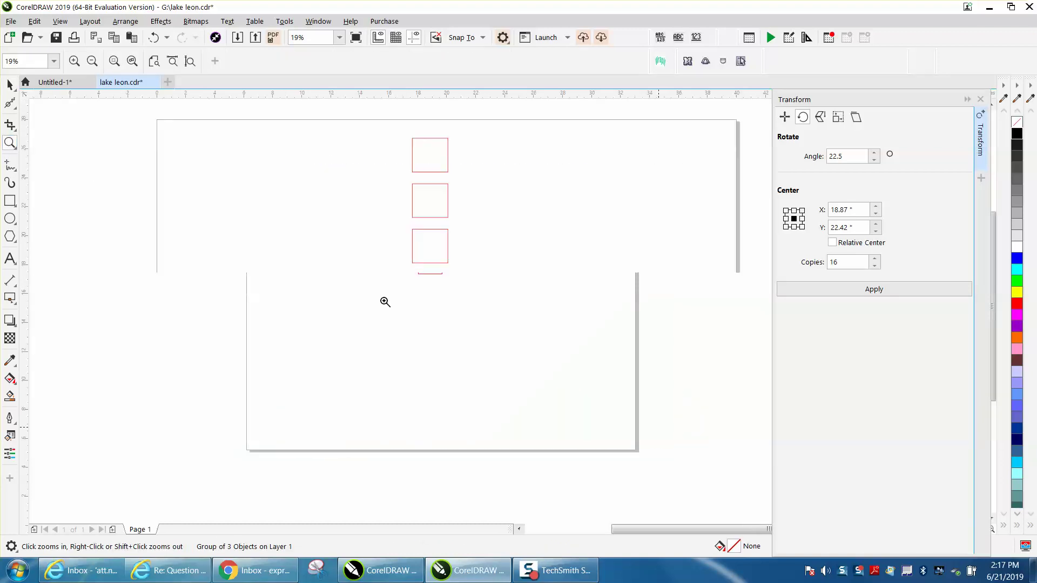
left_click(11, 84)
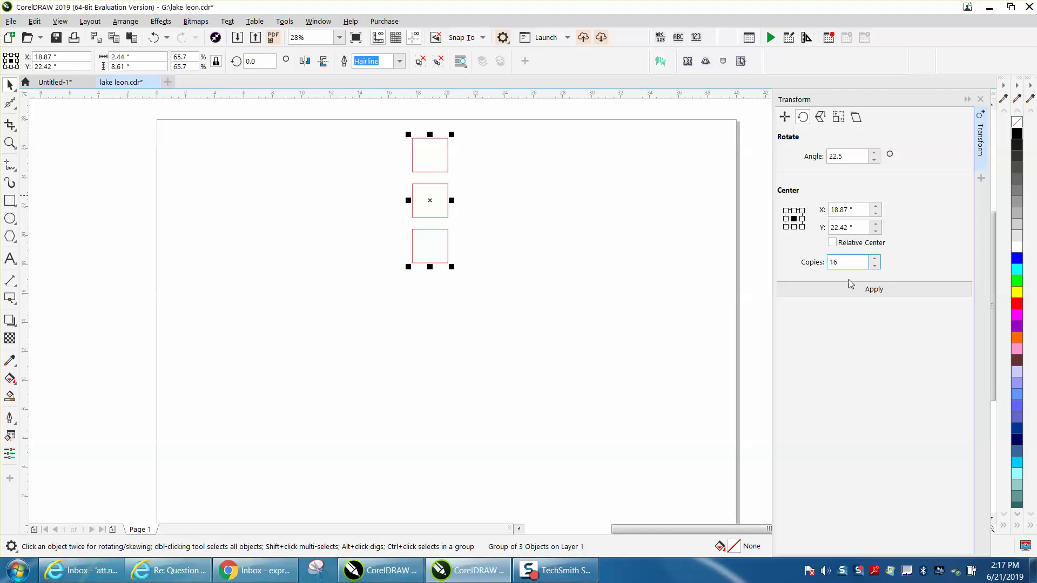
left_click(875, 291)
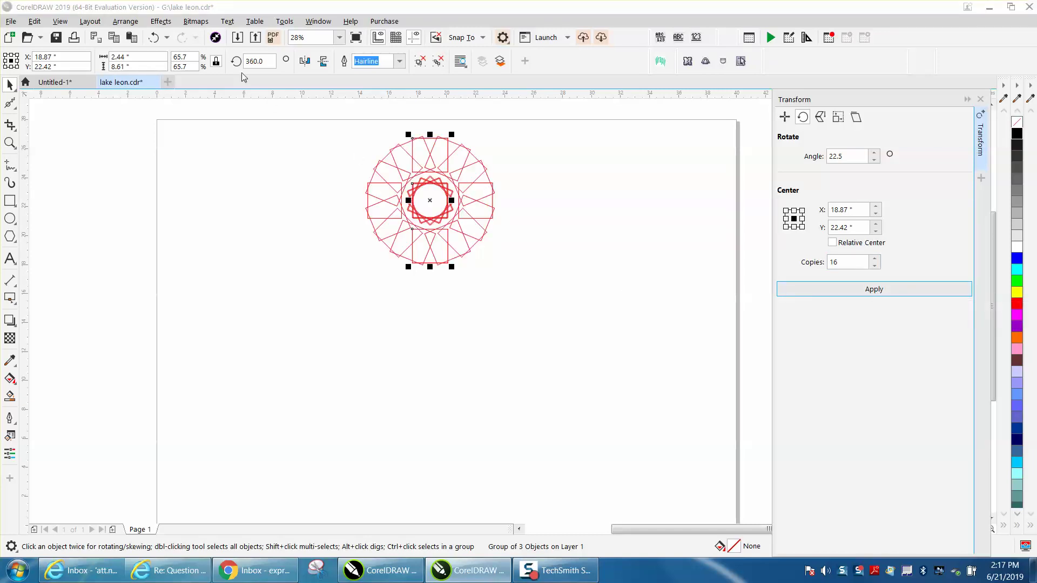
left_click(154, 38)
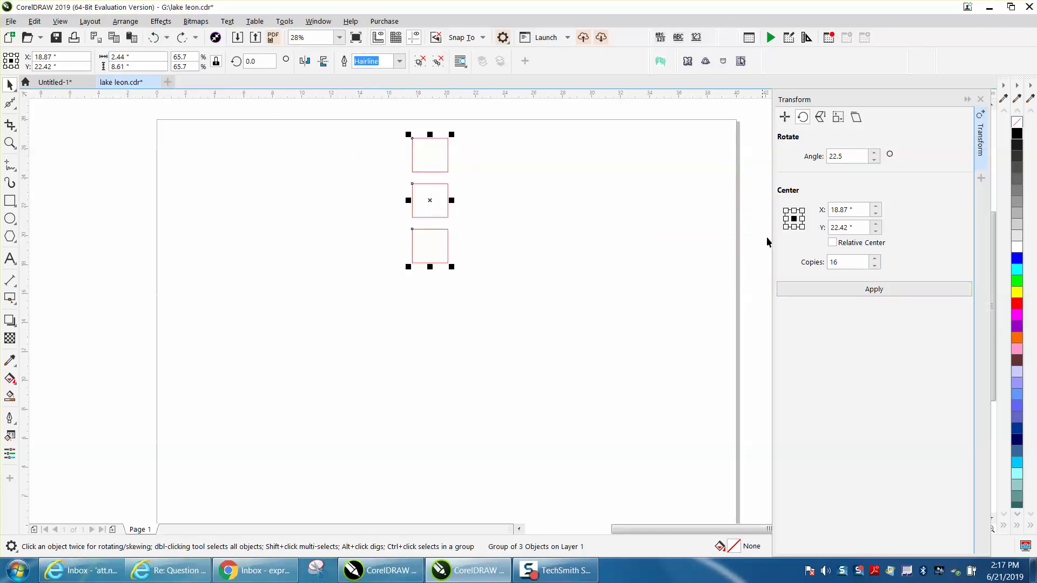
left_click(793, 227)
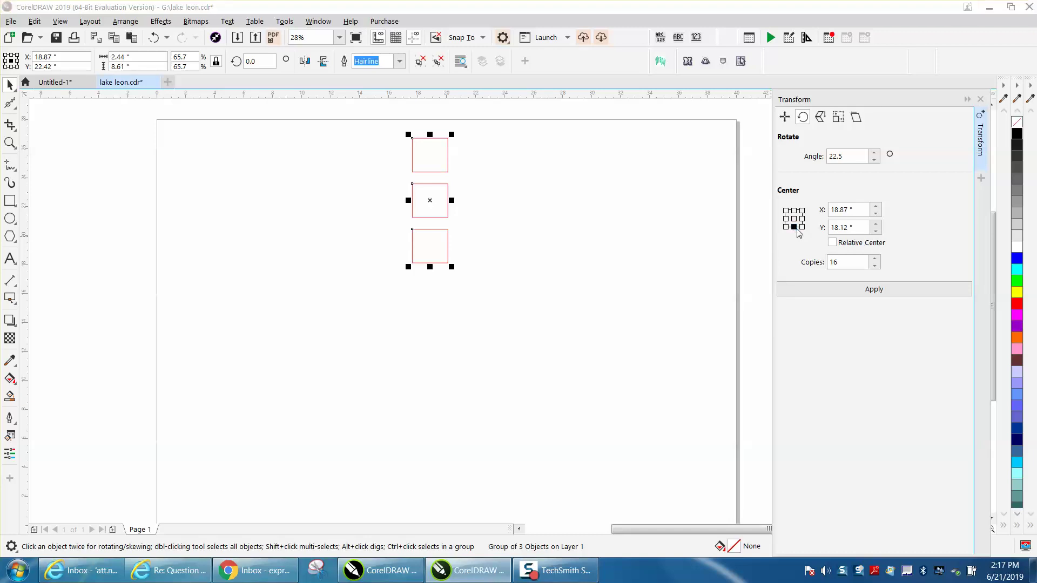
left_click(883, 292)
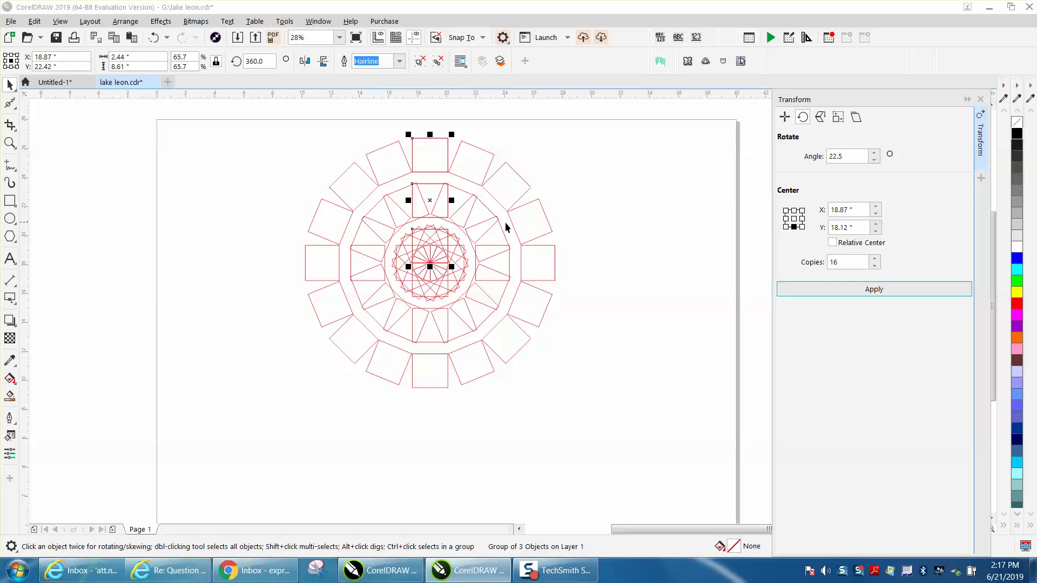
left_click_drag(263, 117, 501, 316)
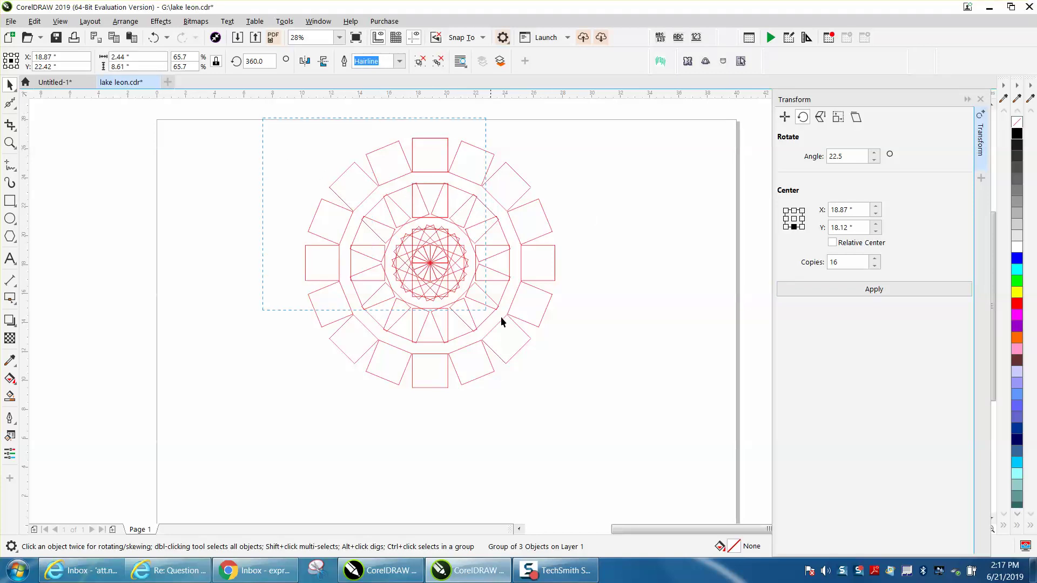
left_click_drag(628, 419, 629, 419)
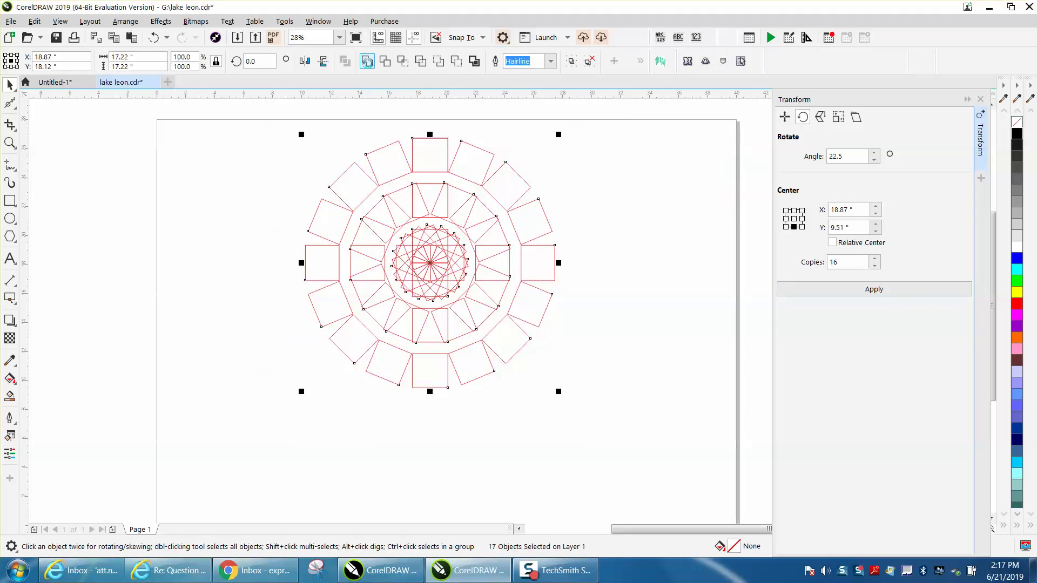
left_click(368, 63)
left_click(648, 270)
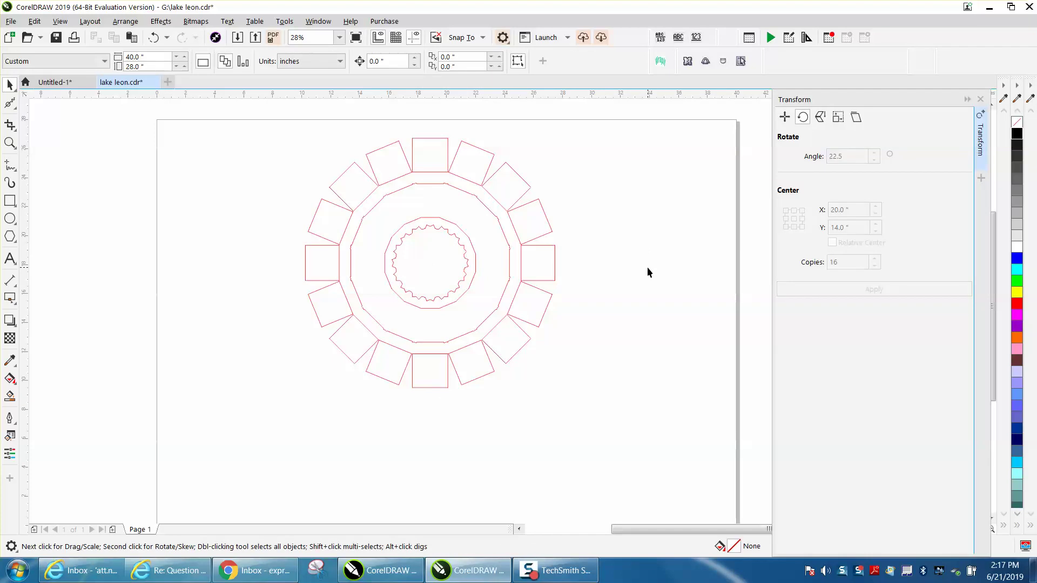
left_click(154, 38)
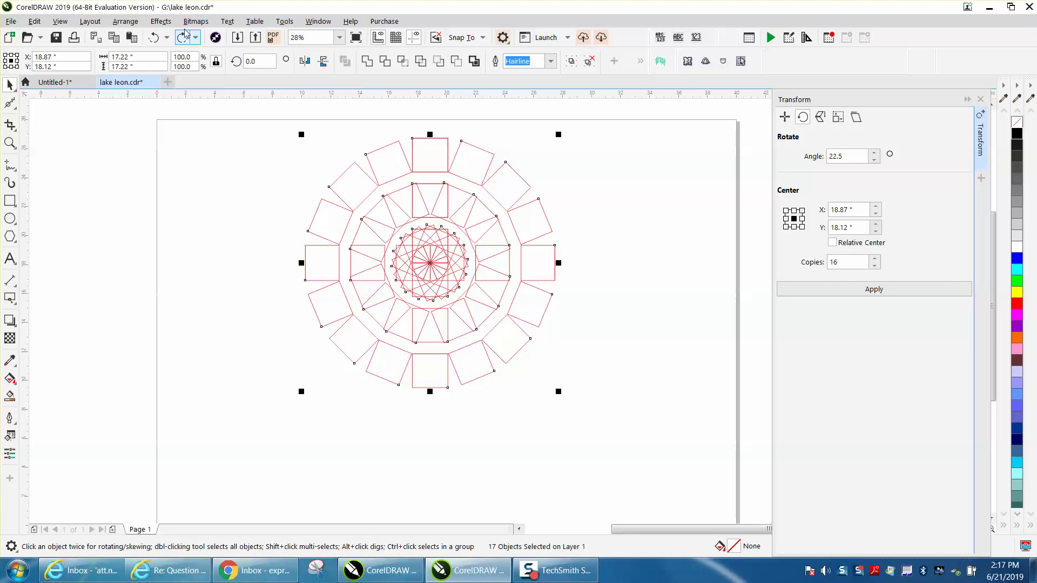
Switch the Transform docker to its Scale and Mirror page via Arrange > Transform.
left_click(119, 26)
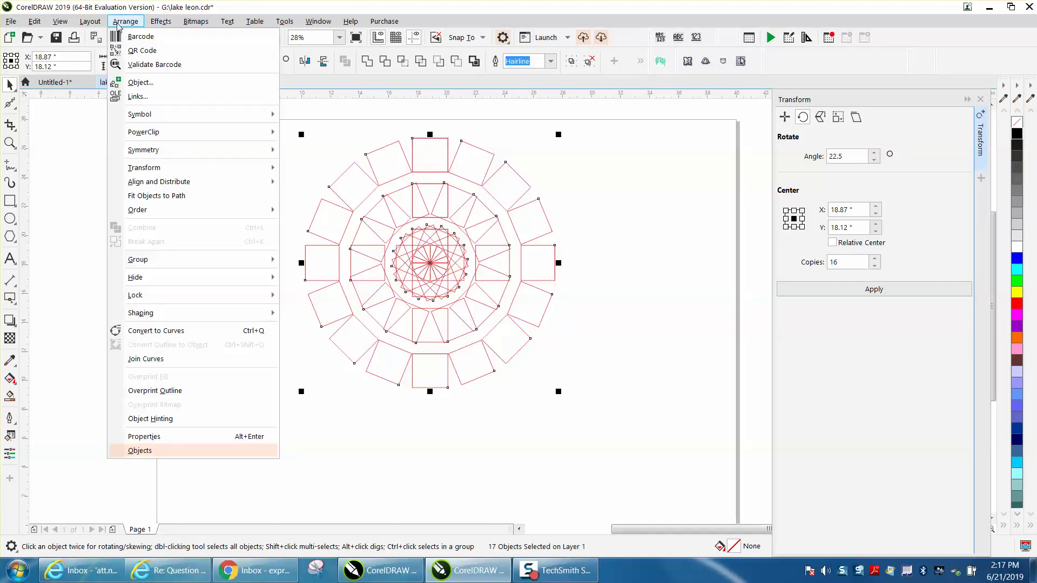
mouse_move(162, 174)
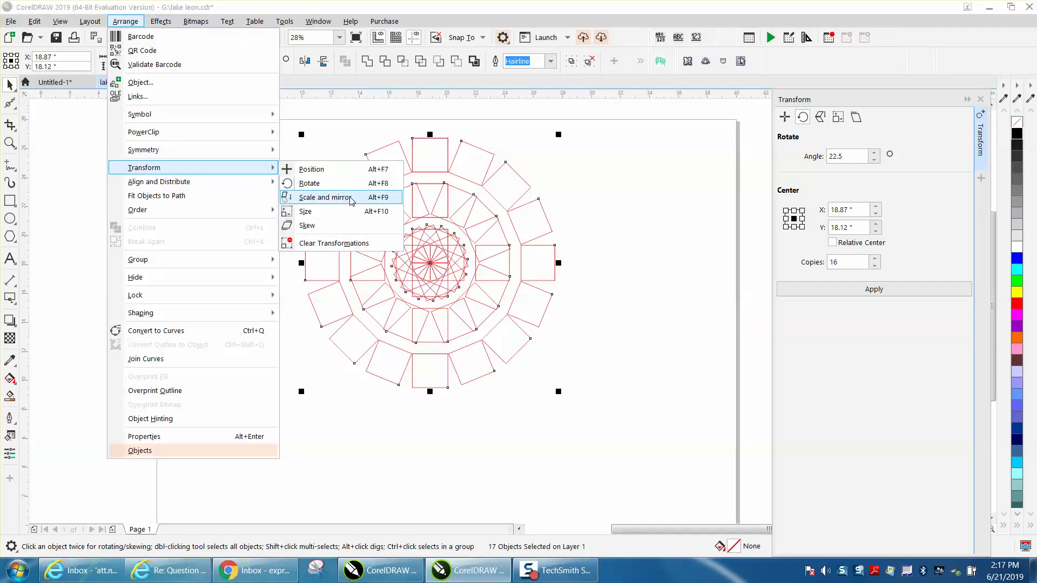
left_click(317, 199)
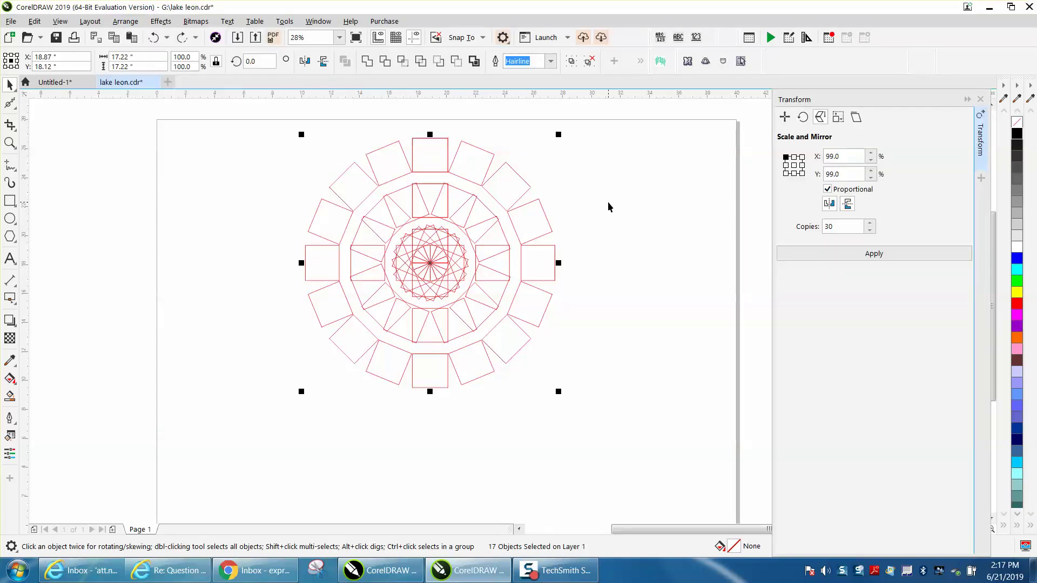